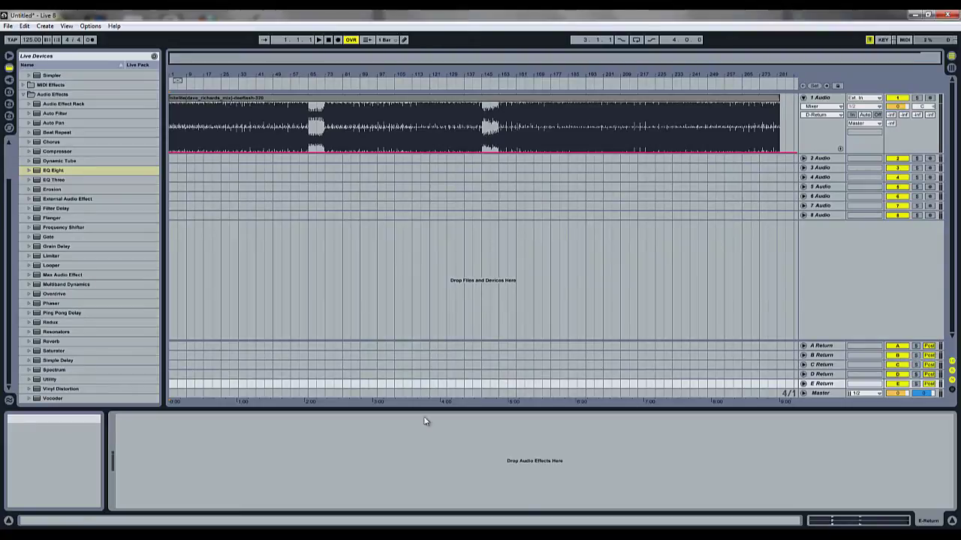
Add an EQ Eight to the E return track and jump playback to around bar 69.
{"action": "left_click_drag", "start_coordinate": [33, 174], "coordinate": [199, 300]}
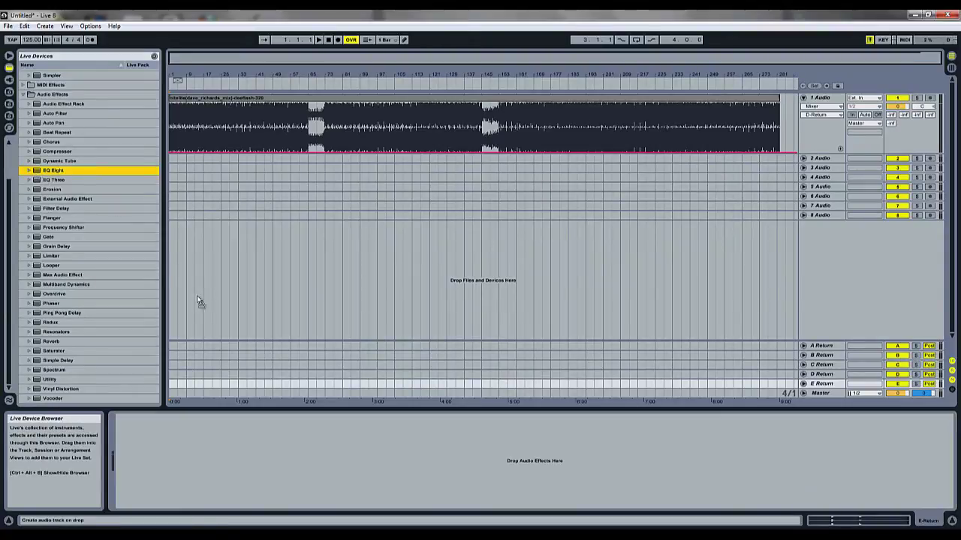
{"action": "left_click_drag", "start_coordinate": [289, 437], "coordinate": [287, 435]}
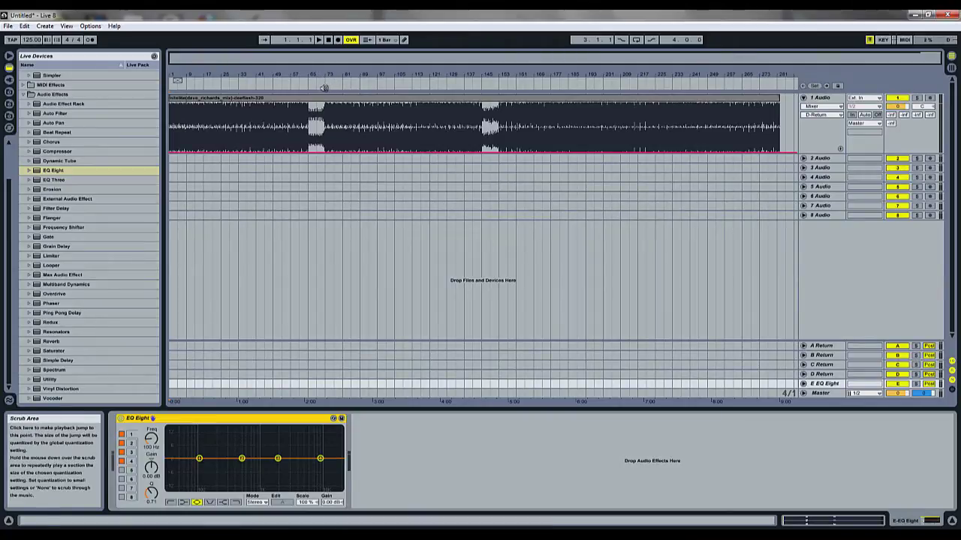
{"action": "left_click", "coordinate": [320, 85]}
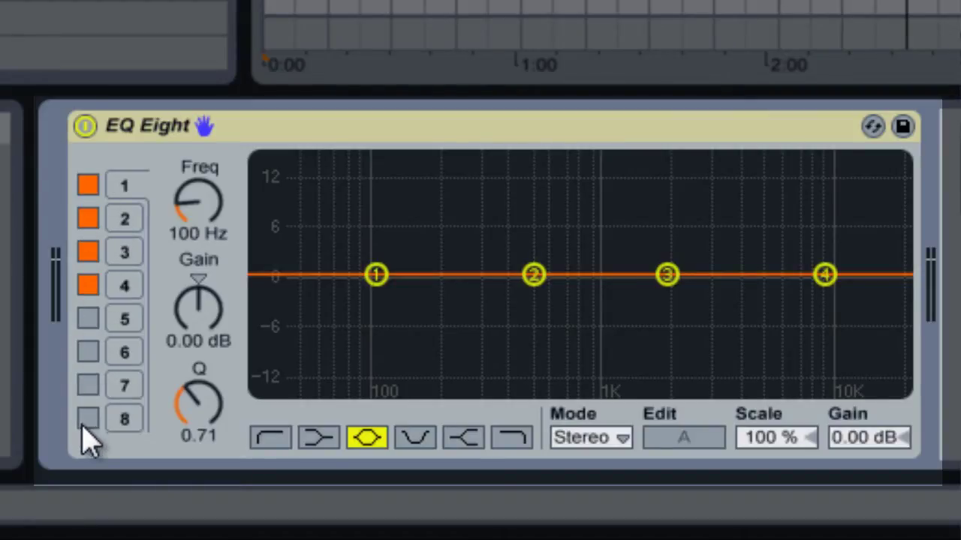
Switch off bands 4, 3 and 2 of the EQ Eight so only band 1 stays active.
{"action": "left_click", "coordinate": [90, 287]}
{"action": "left_click", "coordinate": [90, 253]}
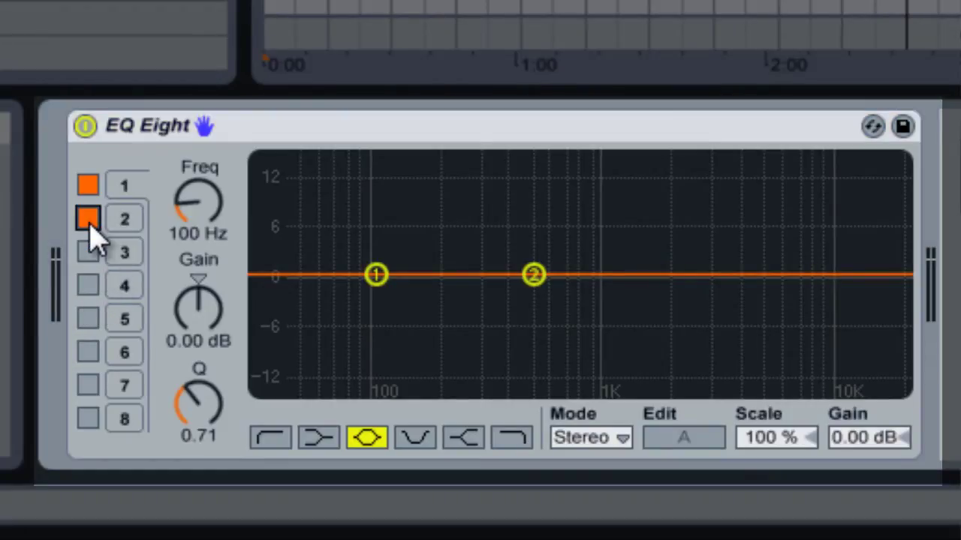
{"action": "left_click", "coordinate": [89, 222]}
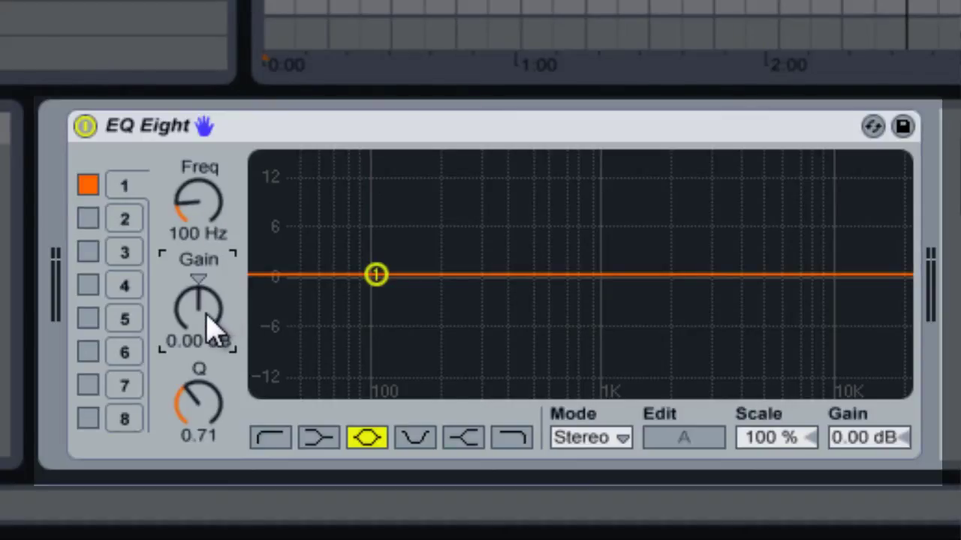
Try different gain and Q settings on band 1's bell filter, including a -6.90 dB cut, and reset the gain to 0.00 dB.
{"action": "left_click_drag", "start_coordinate": [214, 326], "coordinate": [214, 326]}
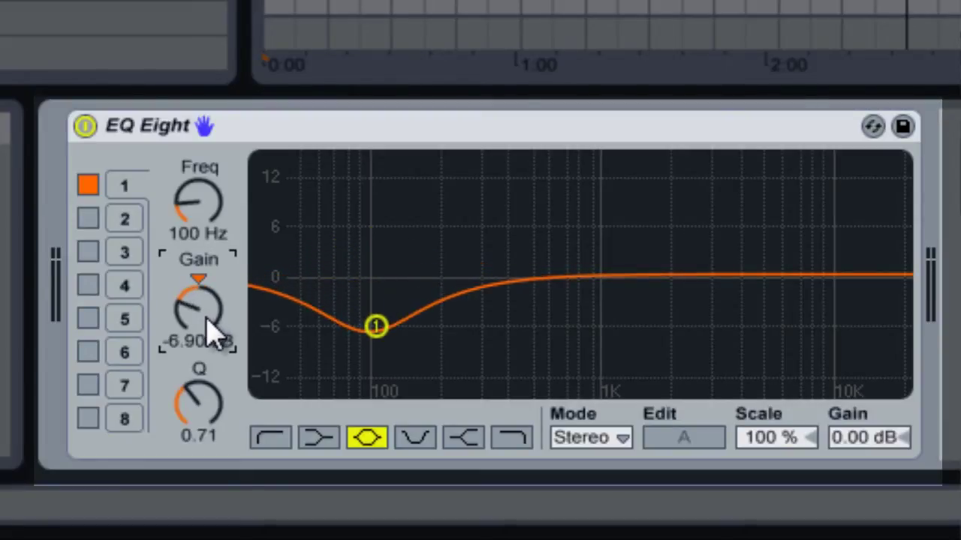
{"action": "key", "text": "Delete"}
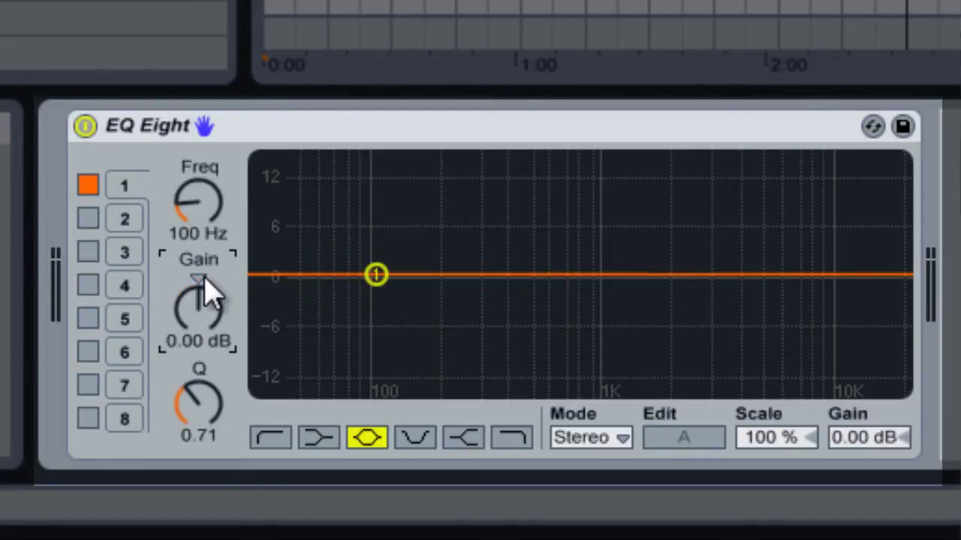
{"action": "left_click", "coordinate": [197, 412]}
{"action": "left_click_drag", "start_coordinate": [196, 411], "coordinate": [197, 396]}
{"action": "mouse_move", "coordinate": [199, 328]}
{"action": "left_mouse_down"}
{"action": "mouse_move", "coordinate": [199, 306]}
{"action": "mouse_move", "coordinate": [208, 316]}
{"action": "left_mouse_up"}
{"action": "left_click_drag", "start_coordinate": [200, 409], "coordinate": [204, 422]}
{"action": "left_click_drag", "start_coordinate": [214, 332], "coordinate": [214, 322]}
{"action": "key", "text": "Delete"}
Change band 1 to a low-cut filter at 53.4 Hz with a Q of 0.54.
{"action": "left_click", "coordinate": [271, 439]}
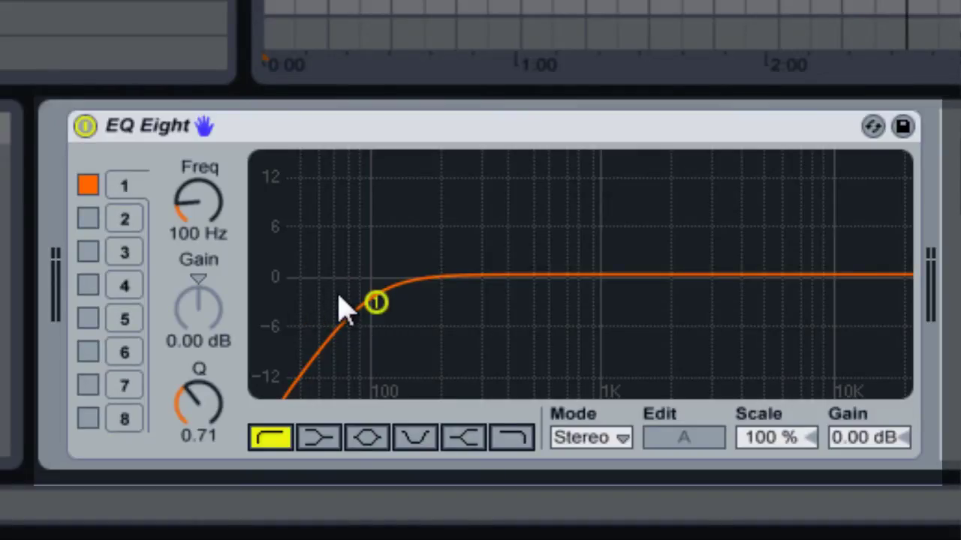
{"action": "left_click_drag", "start_coordinate": [202, 231], "coordinate": [198, 226]}
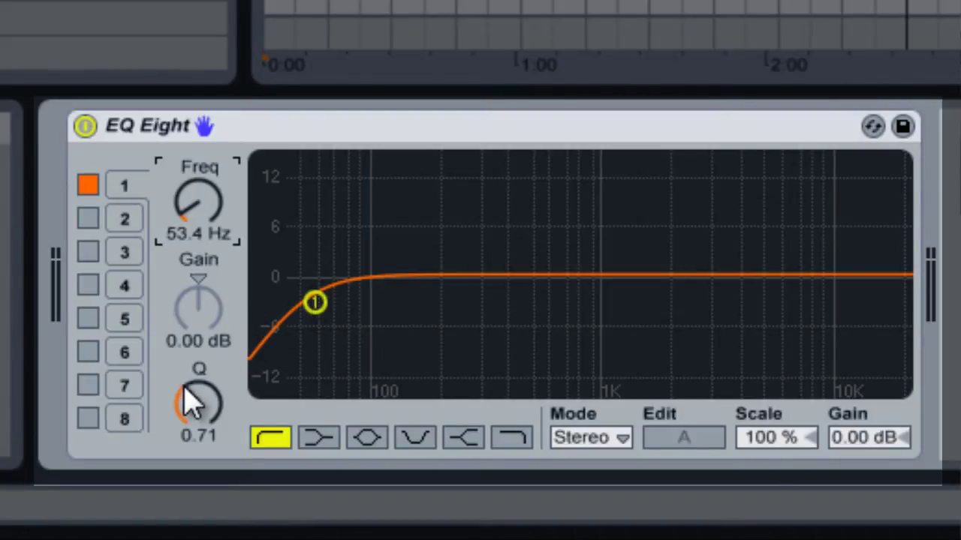
{"action": "left_click_drag", "start_coordinate": [189, 403], "coordinate": [201, 409]}
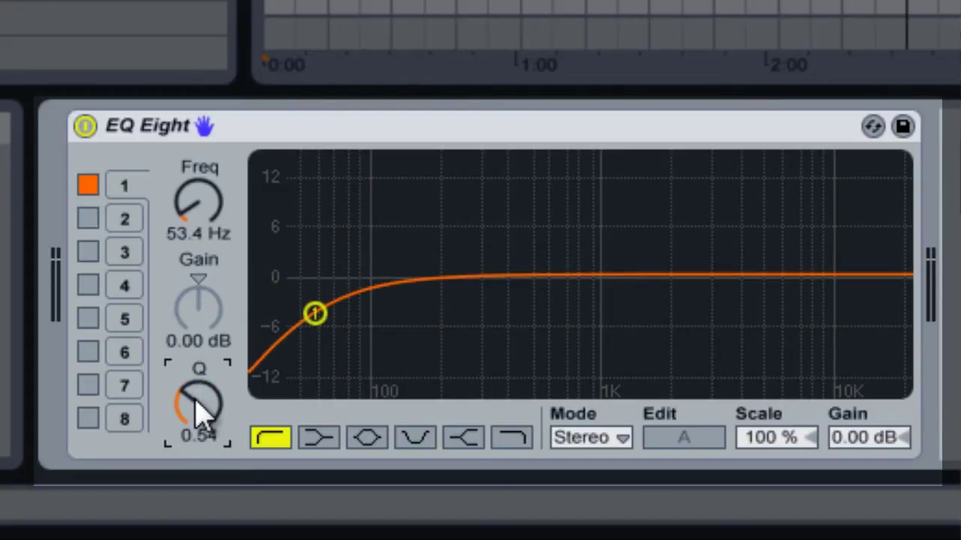
Change band 1 to a low-shelf filter at 98.2 Hz with a Q of 0.96 and a gain of -4.29 dB.
{"action": "left_click", "coordinate": [325, 443]}
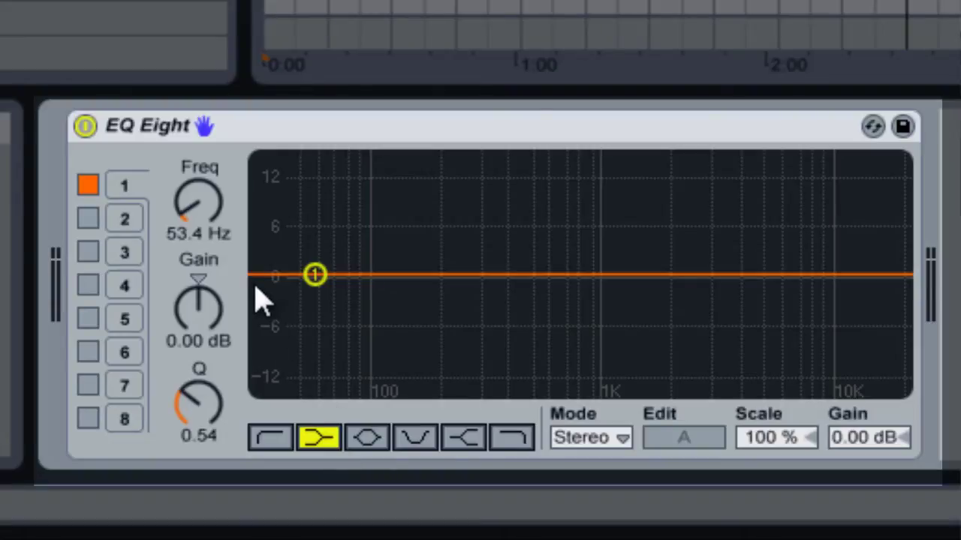
{"action": "left_click", "coordinate": [215, 232]}
{"action": "scroll", "coordinate": [217, 240], "scroll_direction": "up", "scroll_amount": 5}
{"action": "scroll", "coordinate": [217, 240], "scroll_direction": "up", "scroll_amount": 6}
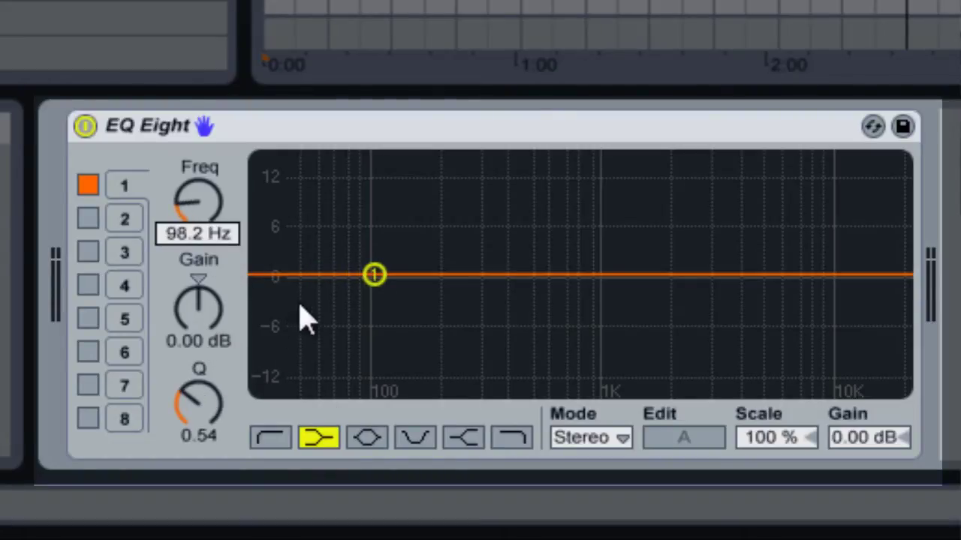
{"action": "left_click", "coordinate": [197, 422]}
{"action": "left_click", "coordinate": [209, 334]}
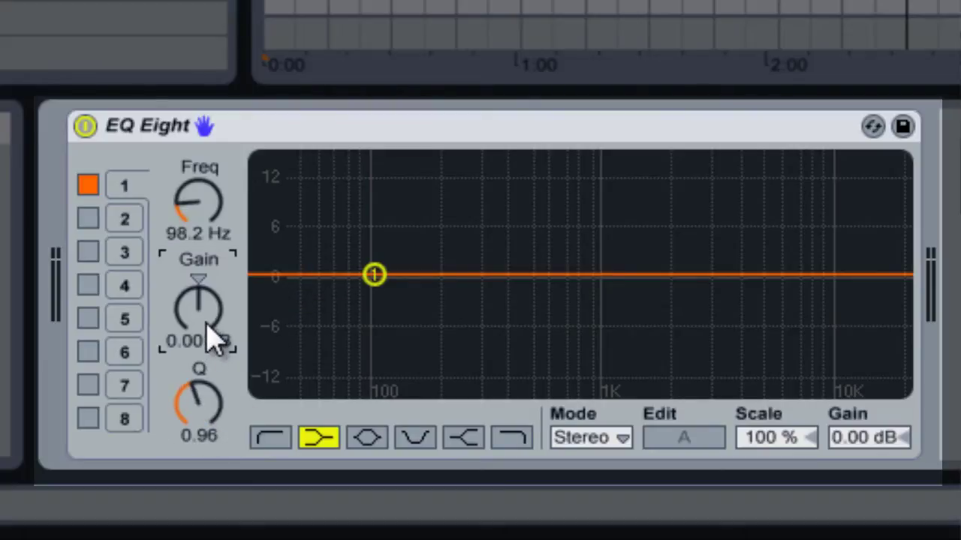
{"action": "scroll", "coordinate": [210, 334], "scroll_direction": "down", "scroll_amount": 4}
{"action": "scroll", "coordinate": [212, 336], "scroll_direction": "down", "scroll_amount": 2}
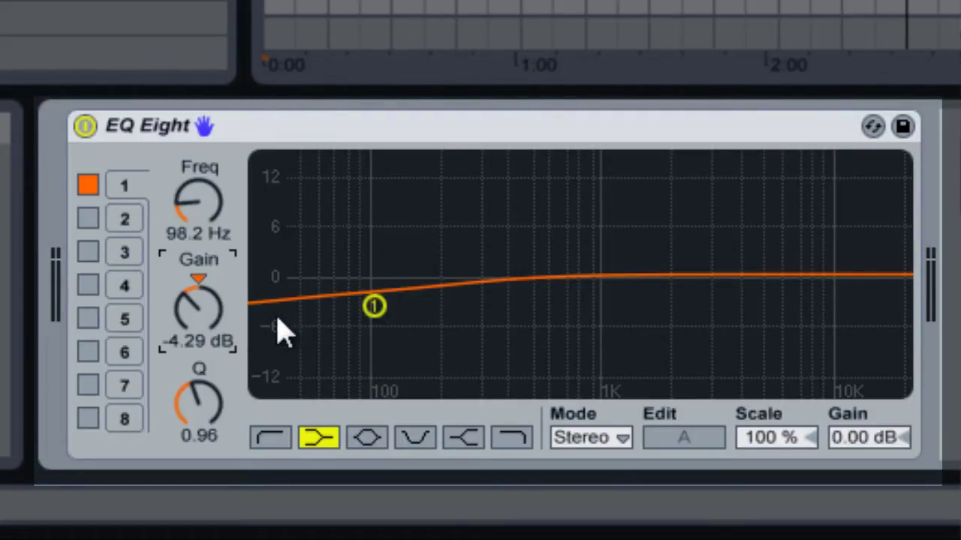
Sweep band 1's Q across its range, set it to 18.0, and switch the band off.
{"action": "scroll", "coordinate": [212, 408], "scroll_direction": "up", "scroll_amount": 15}
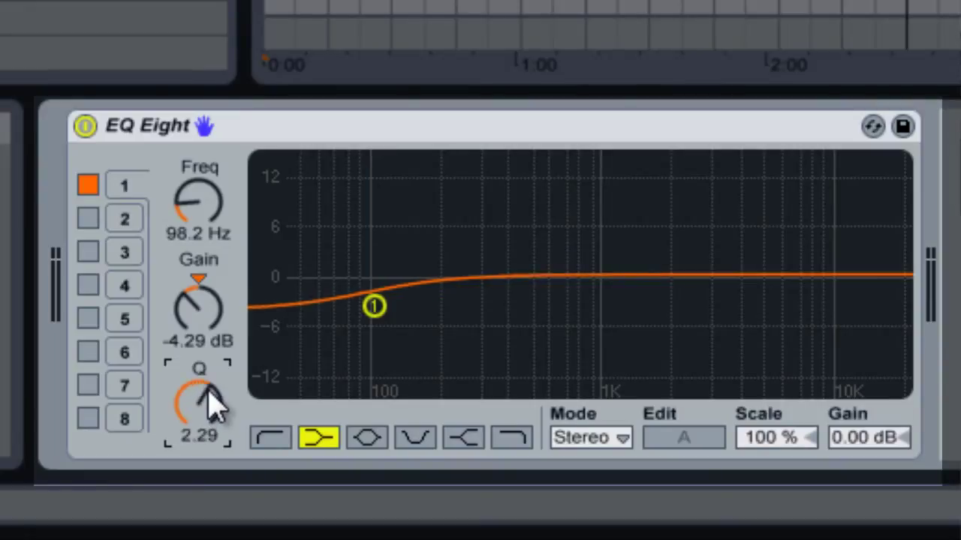
{"action": "scroll", "coordinate": [213, 408], "scroll_direction": "down", "scroll_amount": 15}
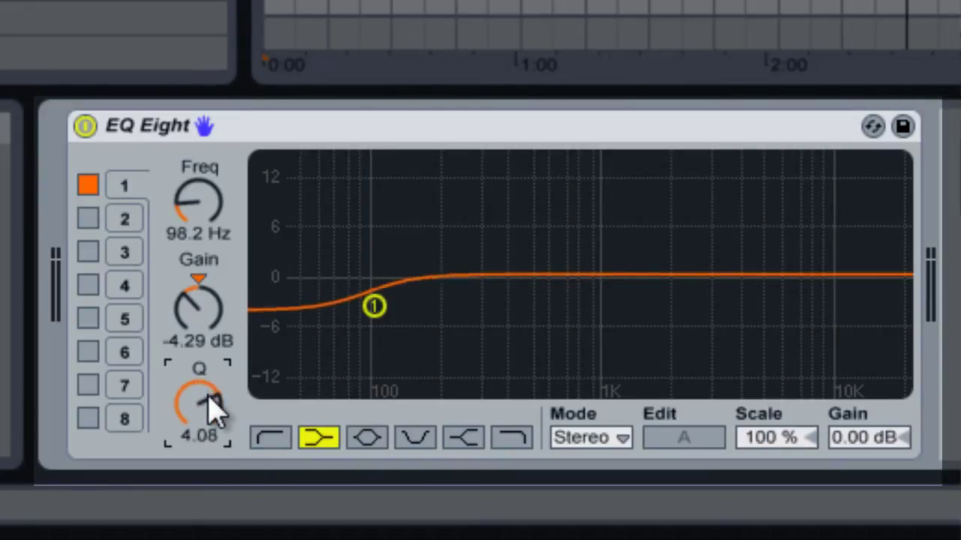
{"action": "scroll", "coordinate": [212, 408], "scroll_direction": "down", "scroll_amount": 1}
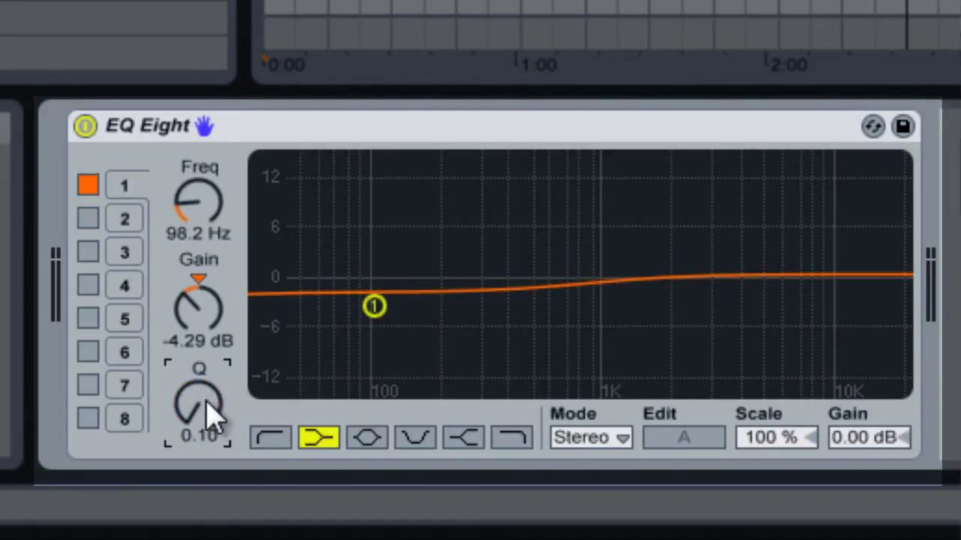
{"action": "scroll", "coordinate": [213, 408], "scroll_direction": "up", "scroll_amount": 12}
{"action": "scroll", "coordinate": [212, 408], "scroll_direction": "down", "scroll_amount": 3}
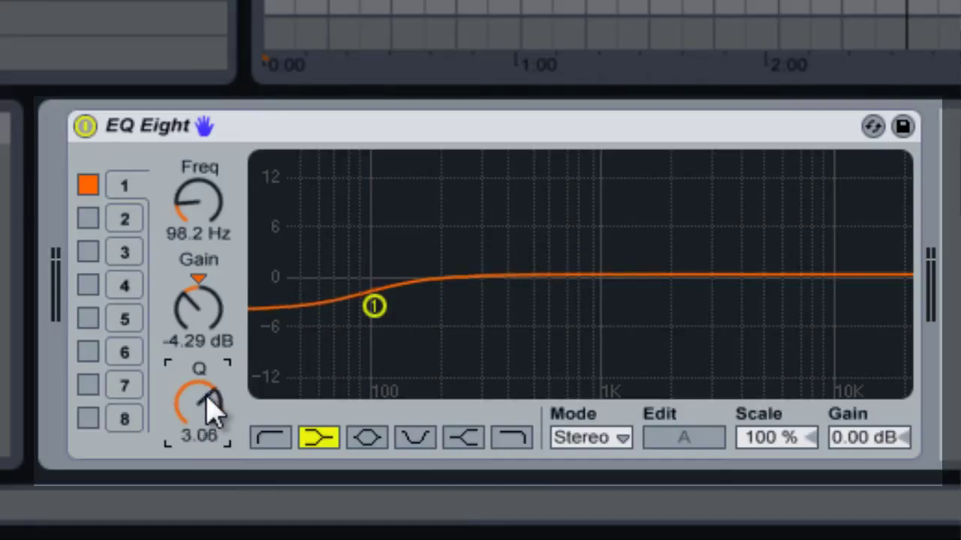
{"action": "scroll", "coordinate": [212, 408], "scroll_direction": "up", "scroll_amount": 8}
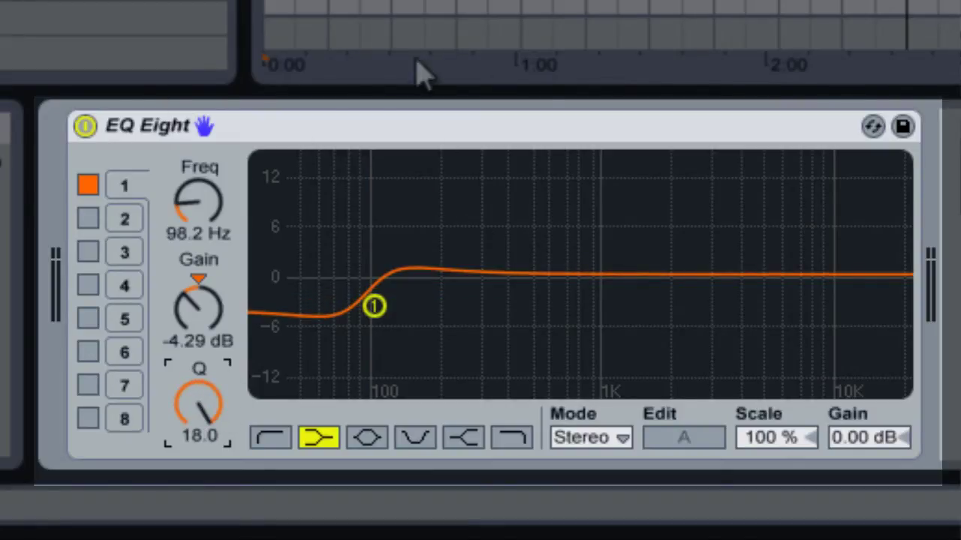
{"action": "left_click", "coordinate": [214, 217]}
{"action": "left_click", "coordinate": [87, 186]}
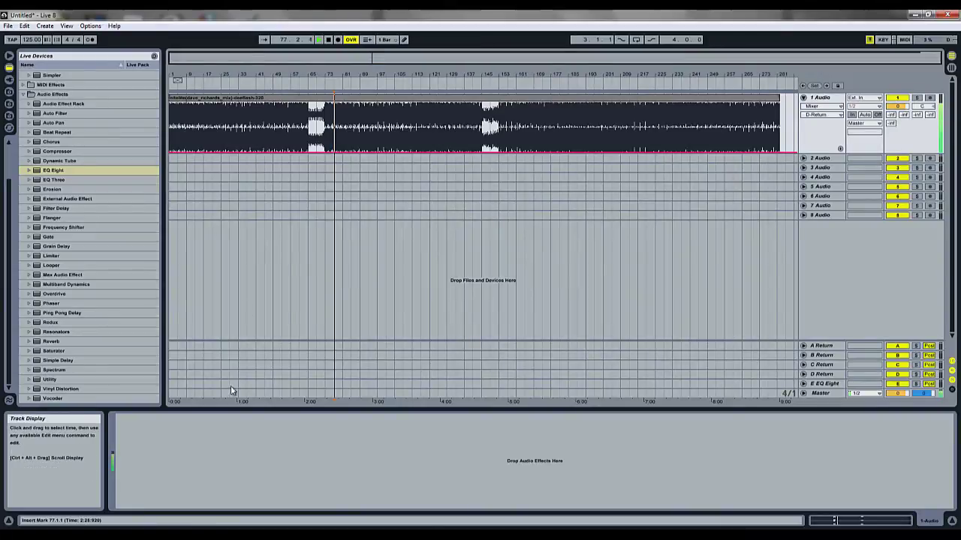
Check the device chains of the audio, master and E return tracks to locate the EQ Eight.
{"action": "left_click", "coordinate": [829, 100]}
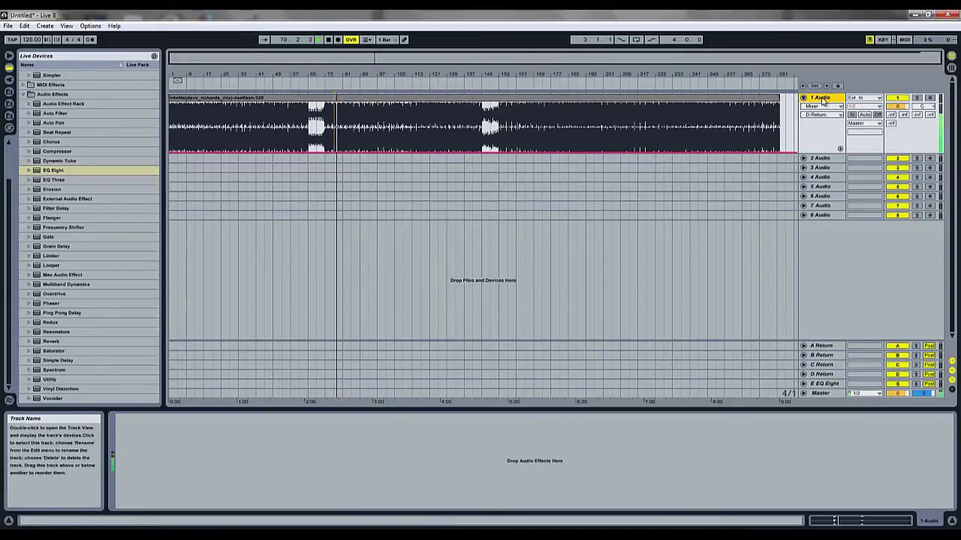
{"action": "left_click", "coordinate": [819, 393]}
{"action": "left_click", "coordinate": [838, 159]}
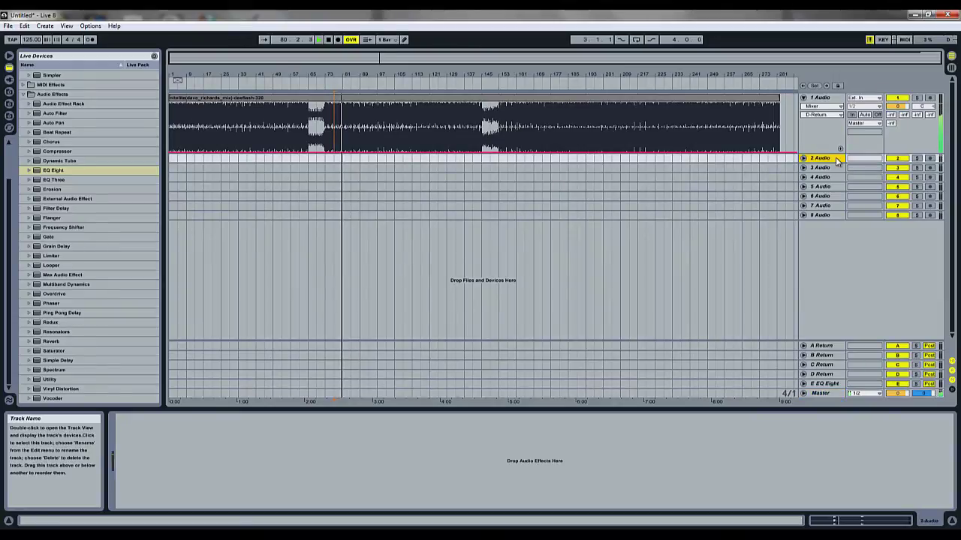
{"action": "left_click", "coordinate": [823, 100]}
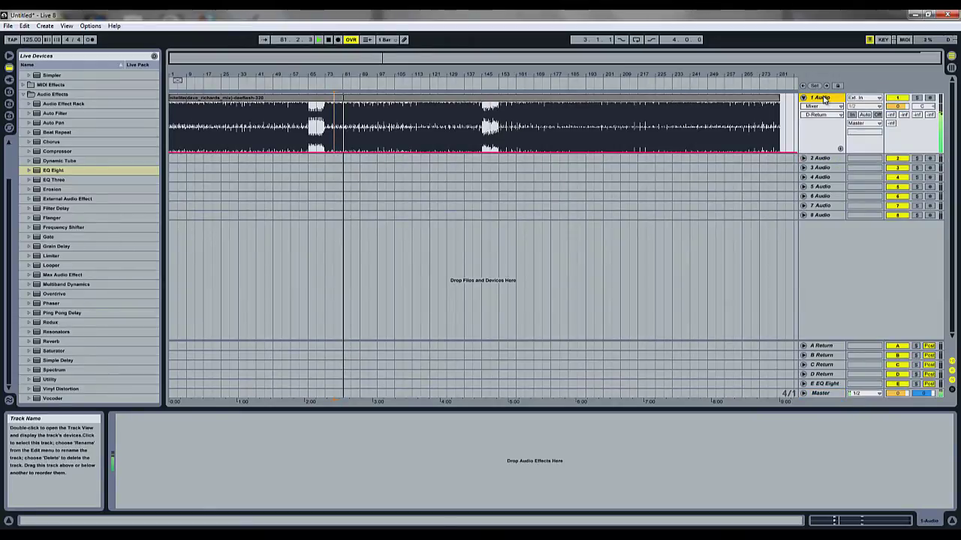
{"action": "left_click", "coordinate": [825, 178]}
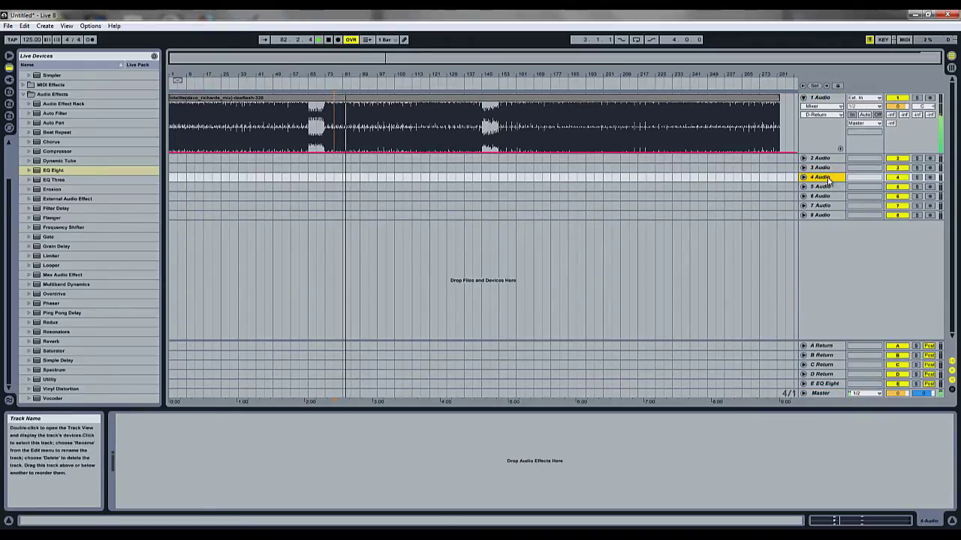
{"action": "left_click", "coordinate": [827, 186]}
{"action": "left_click", "coordinate": [827, 197]}
{"action": "left_click", "coordinate": [827, 207]}
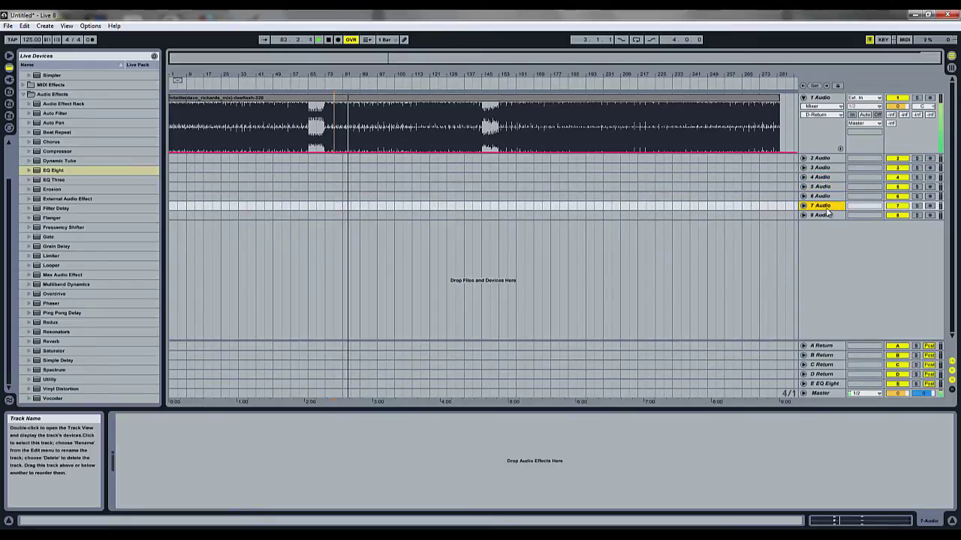
{"action": "left_click", "coordinate": [826, 215]}
{"action": "left_click", "coordinate": [822, 394]}
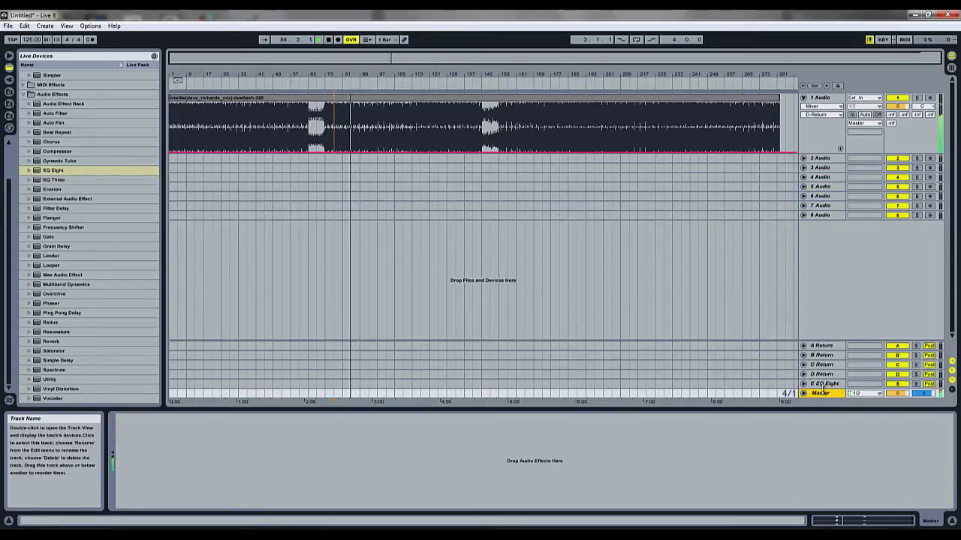
{"action": "left_click", "coordinate": [824, 384]}
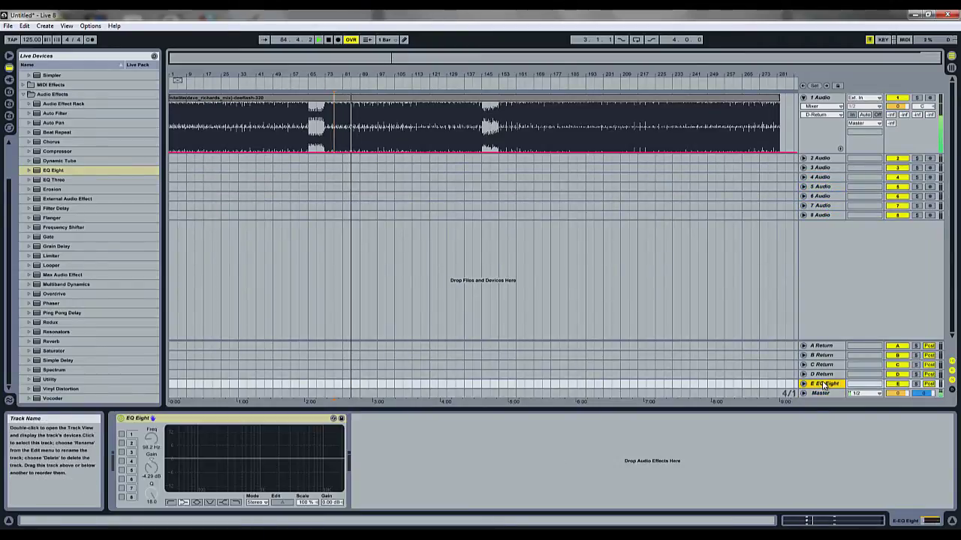
Move the EQ Eight from the E return track to the 1 Audio track.
{"action": "left_click", "coordinate": [213, 421]}
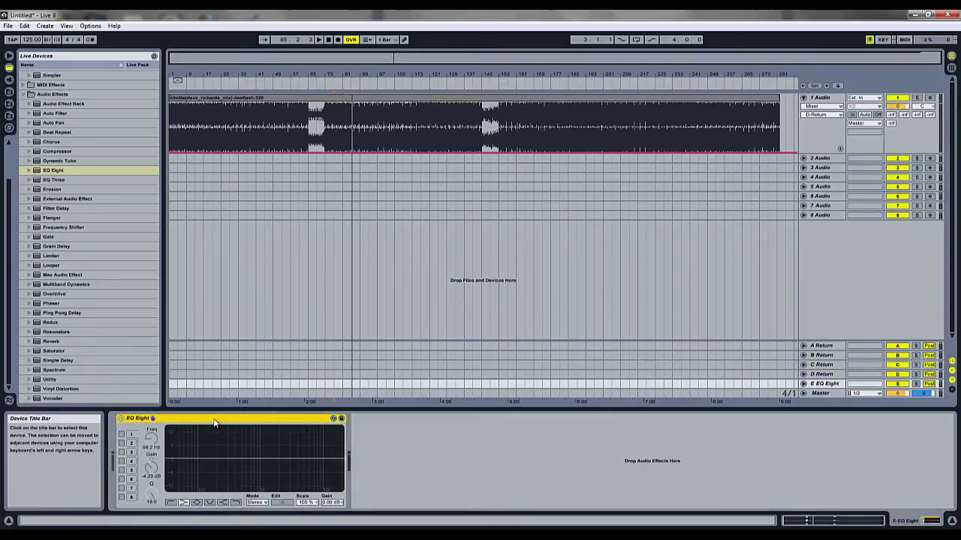
{"action": "left_click", "coordinate": [370, 118]}
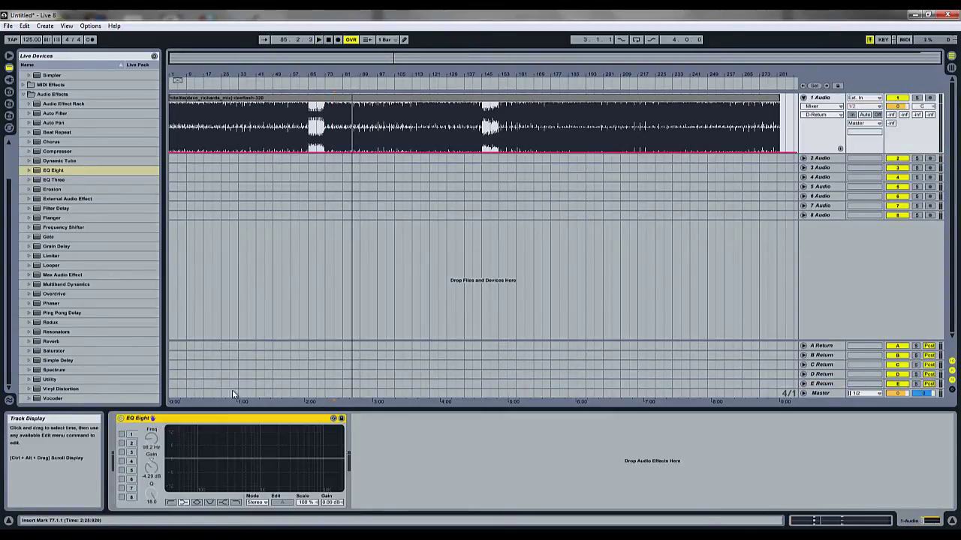
{"action": "left_click", "coordinate": [171, 422]}
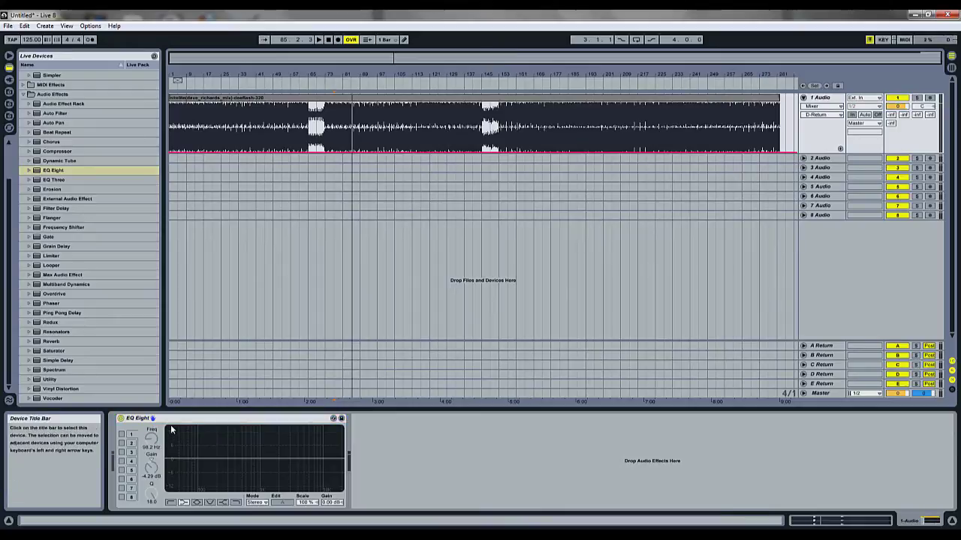
{"action": "left_click", "coordinate": [174, 420]}
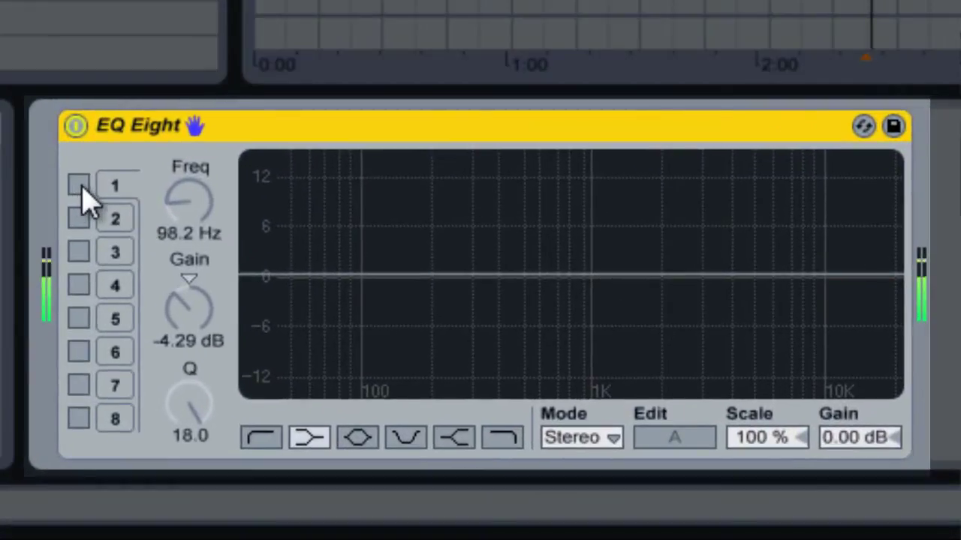
Switch band 1 on and lower its frequency to 30.0 Hz.
{"action": "left_click", "coordinate": [106, 343]}
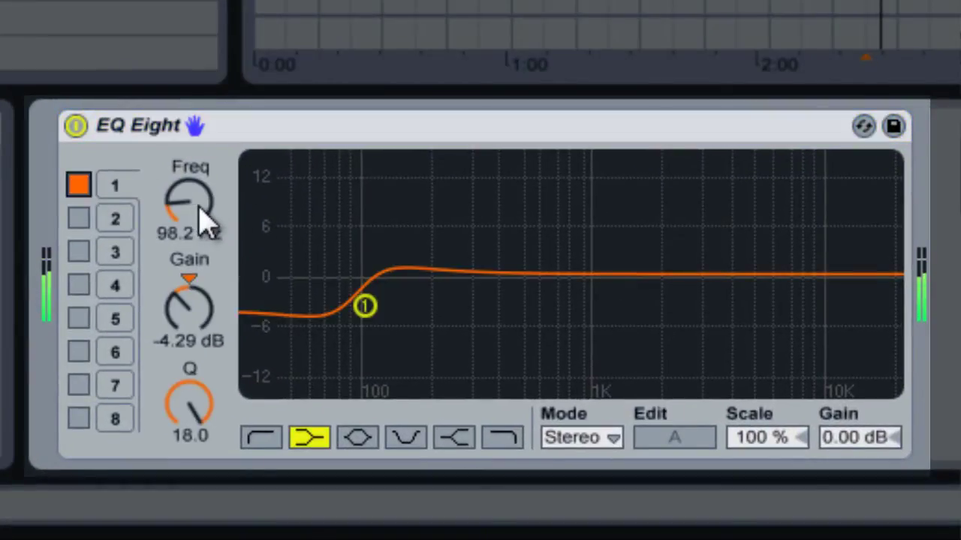
{"action": "left_click_drag", "start_coordinate": [214, 197], "coordinate": [206, 225]}
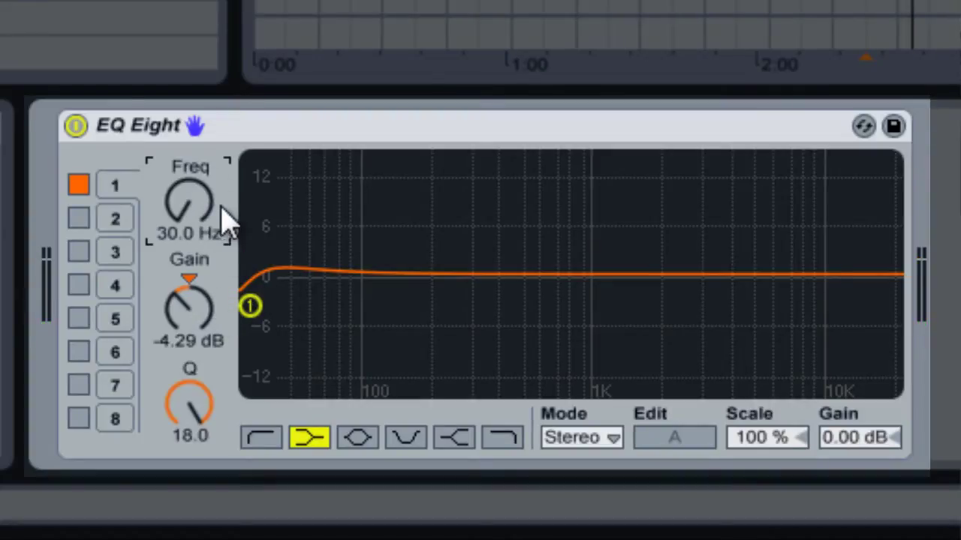
Set band 1 to 53.4 Hz with a gain of -0.74 dB and change it to a low-cut filter.
{"action": "left_click_drag", "start_coordinate": [250, 308], "coordinate": [305, 280]}
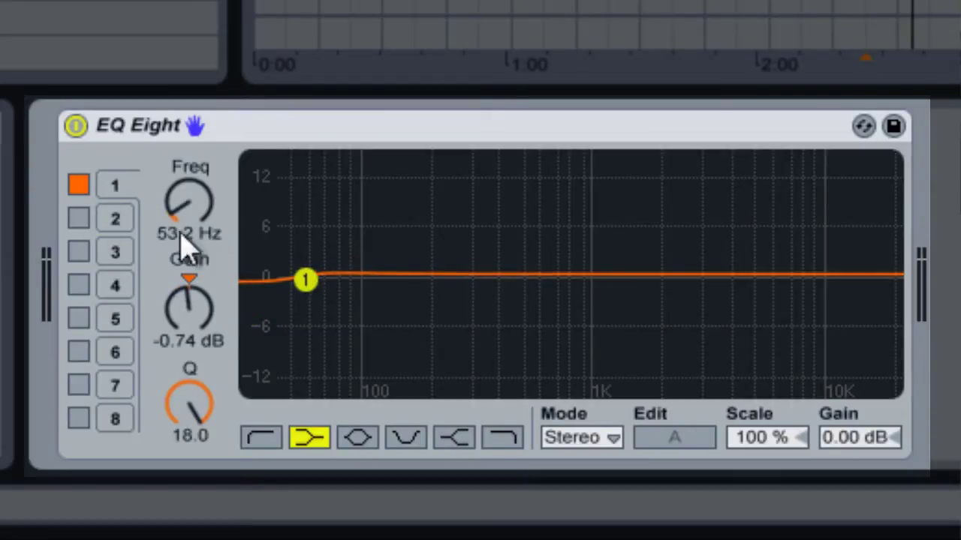
{"action": "left_click_drag", "start_coordinate": [225, 236], "coordinate": [179, 205]}
{"action": "left_click", "coordinate": [264, 446]}
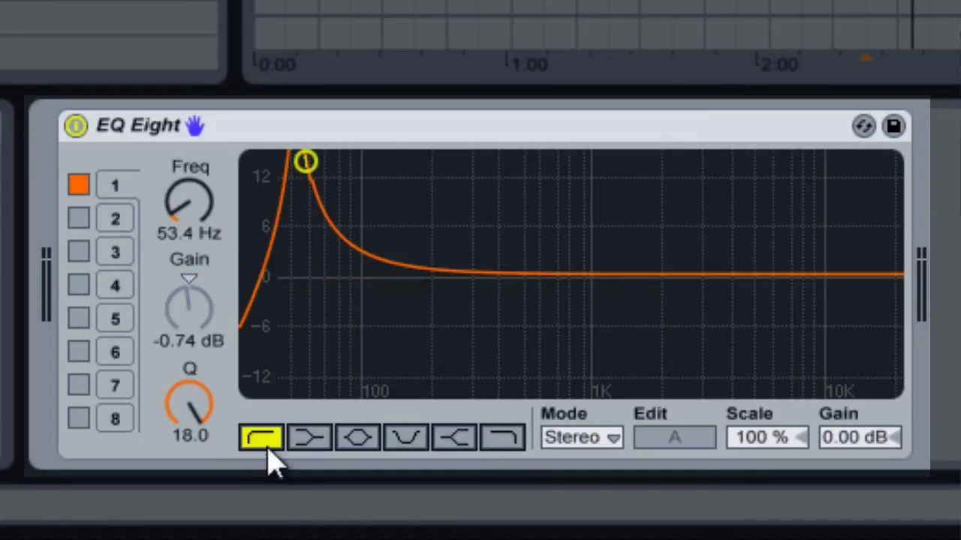
Set band 1's low-cut filter to 39.0 Hz with a Q of 0.71 and compare playback with the EQ bypassed and active.
{"action": "left_click_drag", "start_coordinate": [197, 384], "coordinate": [203, 403]}
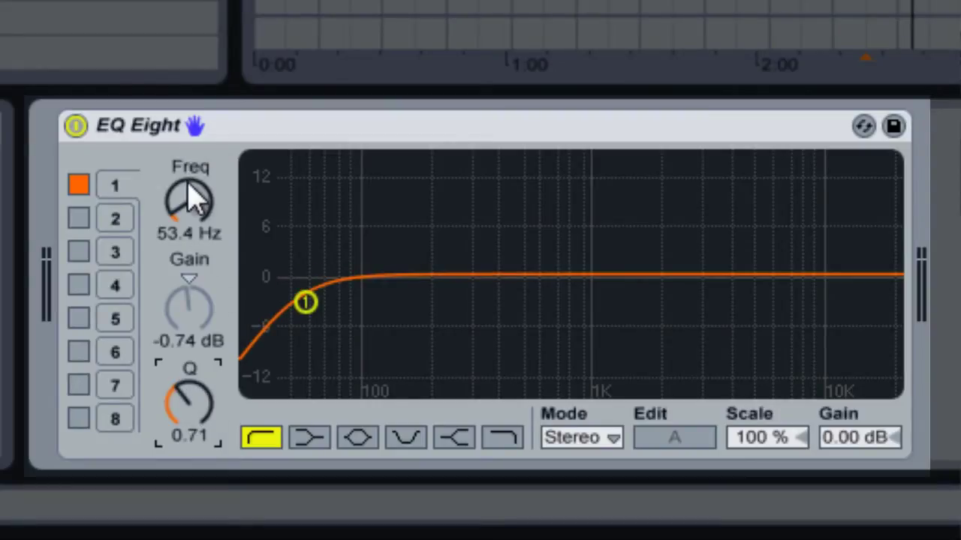
{"action": "left_click_drag", "start_coordinate": [193, 192], "coordinate": [189, 192]}
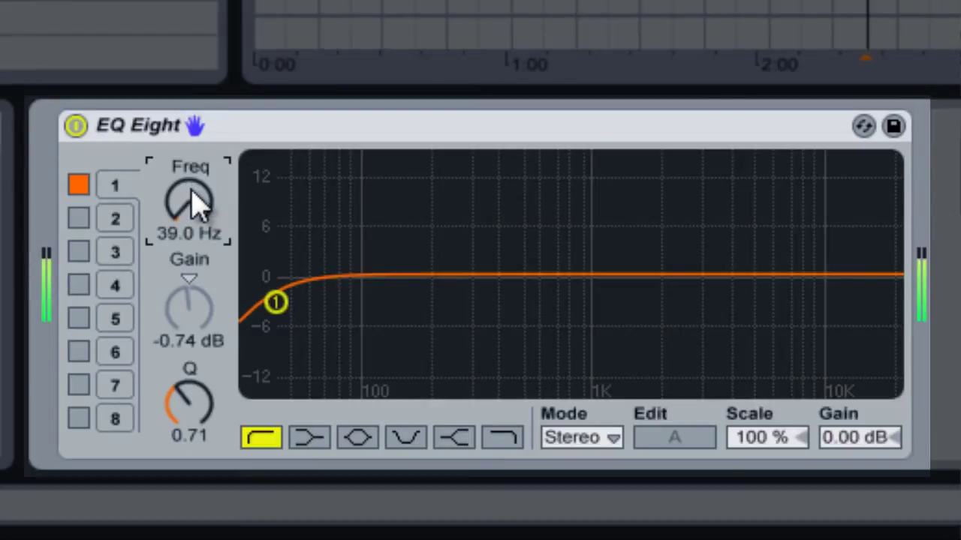
{"action": "left_click", "coordinate": [76, 128]}
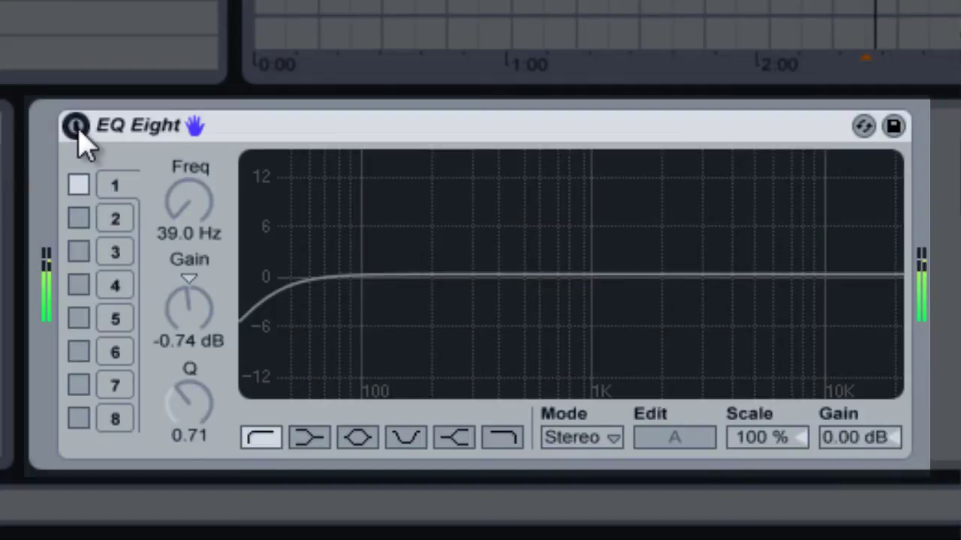
{"action": "left_click", "coordinate": [76, 126]}
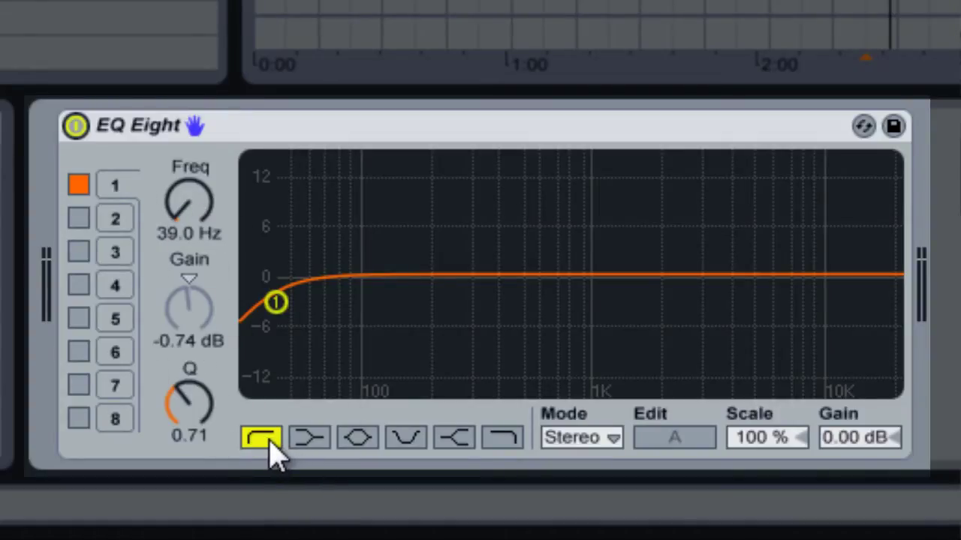
Try band 1 as a low shelf at 70.8 Hz and -1.72 dB, and as a bell at 96.0 Hz with a Q of 2.94.
{"action": "left_click", "coordinate": [310, 439]}
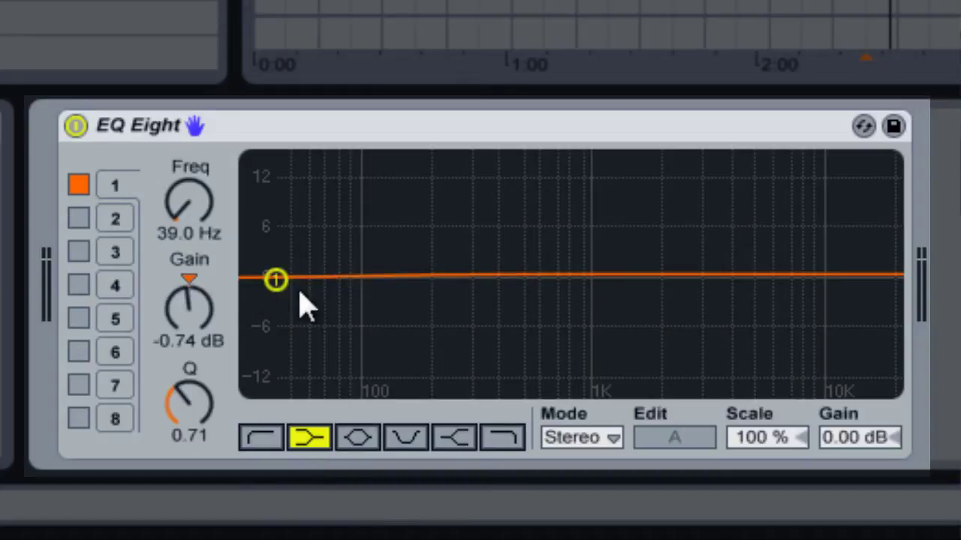
{"action": "left_click_drag", "start_coordinate": [278, 281], "coordinate": [335, 288]}
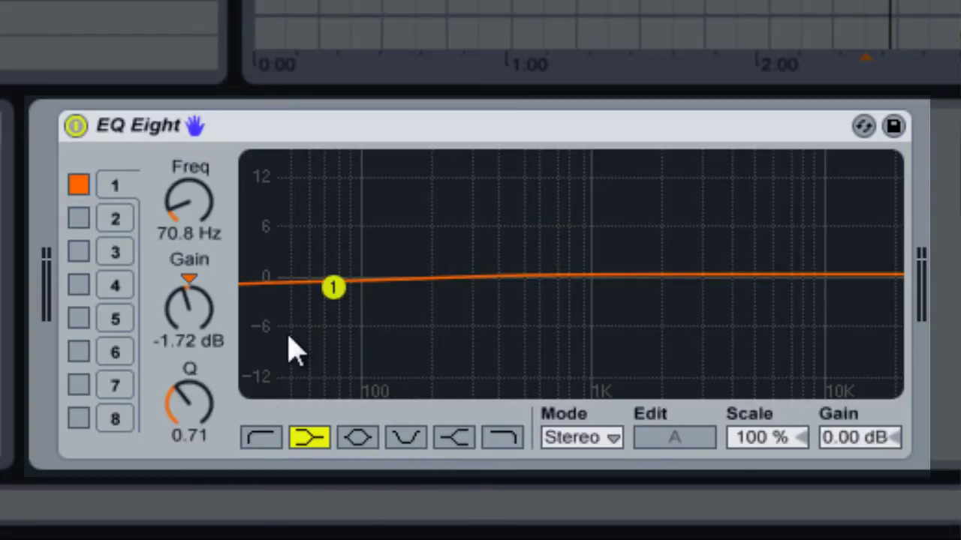
{"action": "left_click", "coordinate": [366, 439]}
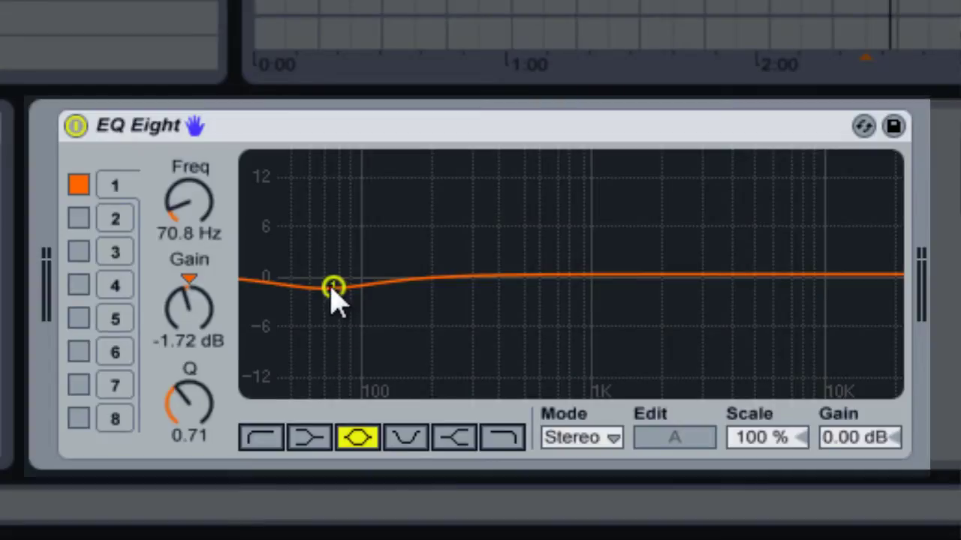
{"action": "left_click_drag", "start_coordinate": [332, 288], "coordinate": [364, 245]}
{"action": "left_click_drag", "start_coordinate": [172, 393], "coordinate": [193, 418]}
Make band 1 a notch filter with 0.00 dB gain and a Q of 0.10, sweeping its frequency from 457 Hz to 1.78 kHz.
{"action": "left_click", "coordinate": [422, 441]}
{"action": "left_click_drag", "start_coordinate": [185, 300], "coordinate": [193, 274]}
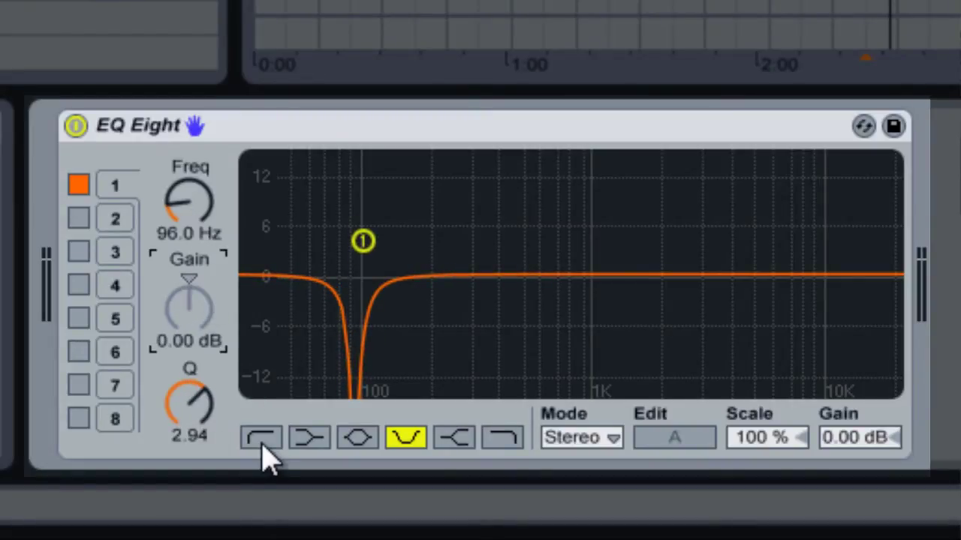
{"action": "mouse_move", "coordinate": [197, 222]}
{"action": "left_mouse_down"}
{"action": "mouse_move", "coordinate": [201, 207]}
{"action": "mouse_move", "coordinate": [204, 223]}
{"action": "mouse_move", "coordinate": [201, 210]}
{"action": "left_mouse_up"}
{"action": "left_click_drag", "start_coordinate": [189, 411], "coordinate": [186, 405]}
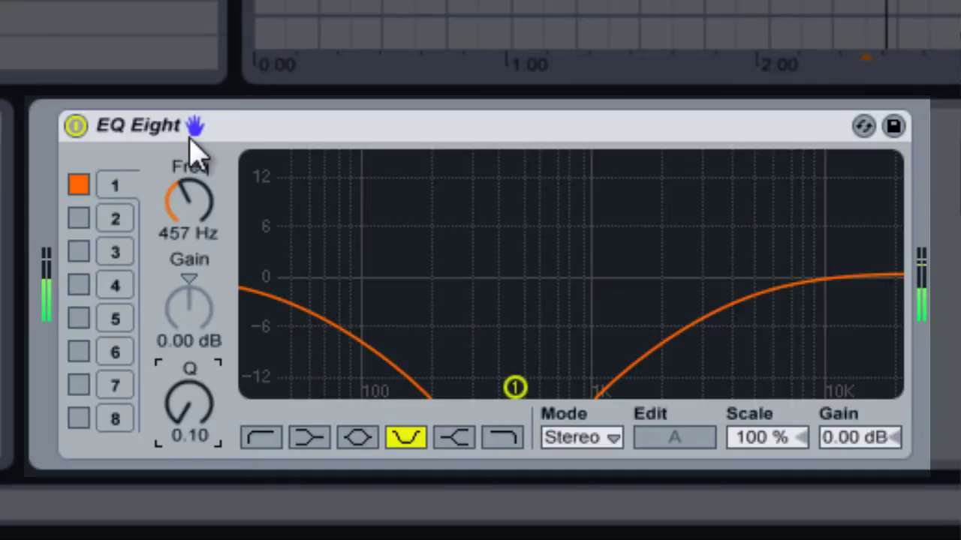
{"action": "mouse_move", "coordinate": [197, 214]}
{"action": "left_mouse_down"}
{"action": "mouse_move", "coordinate": [193, 230]}
{"action": "mouse_move", "coordinate": [198, 221]}
{"action": "left_mouse_up"}
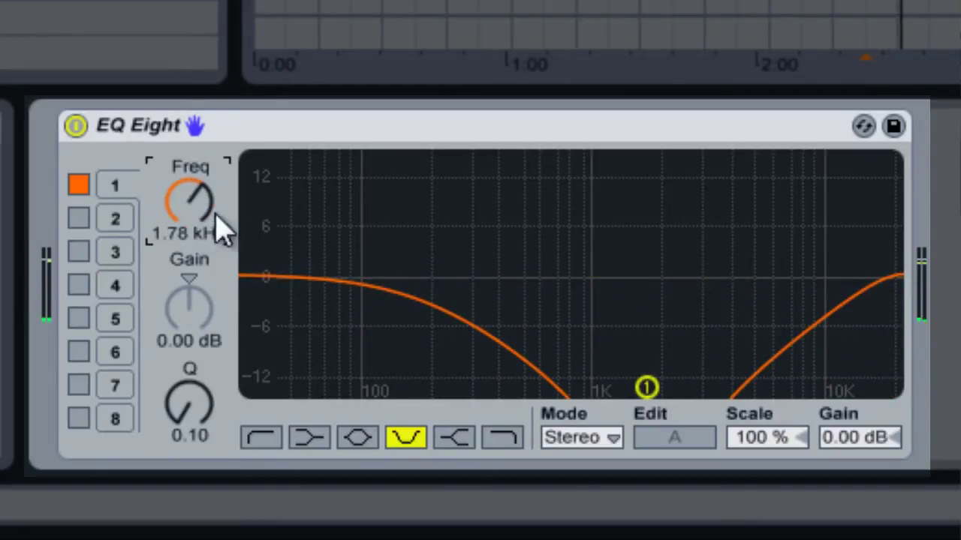
Change band 1 to a high shelf at 3.17 kHz with a Q of 0.42 and reset its gain to 0.00 dB.
{"action": "left_click", "coordinate": [454, 437]}
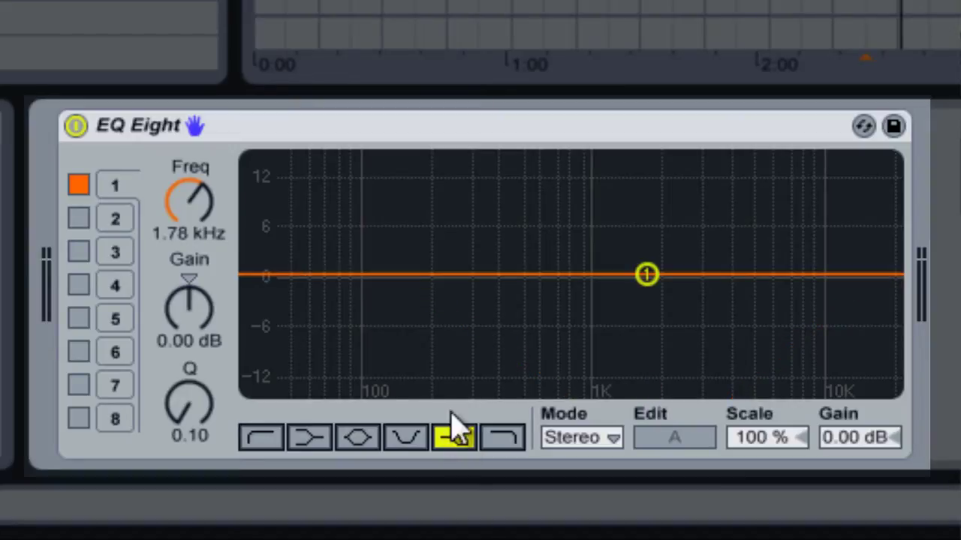
{"action": "left_click_drag", "start_coordinate": [210, 401], "coordinate": [210, 402]}
{"action": "left_click_drag", "start_coordinate": [206, 204], "coordinate": [206, 199]}
{"action": "left_click_drag", "start_coordinate": [185, 307], "coordinate": [188, 309]}
{"action": "key", "text": "Delete"}
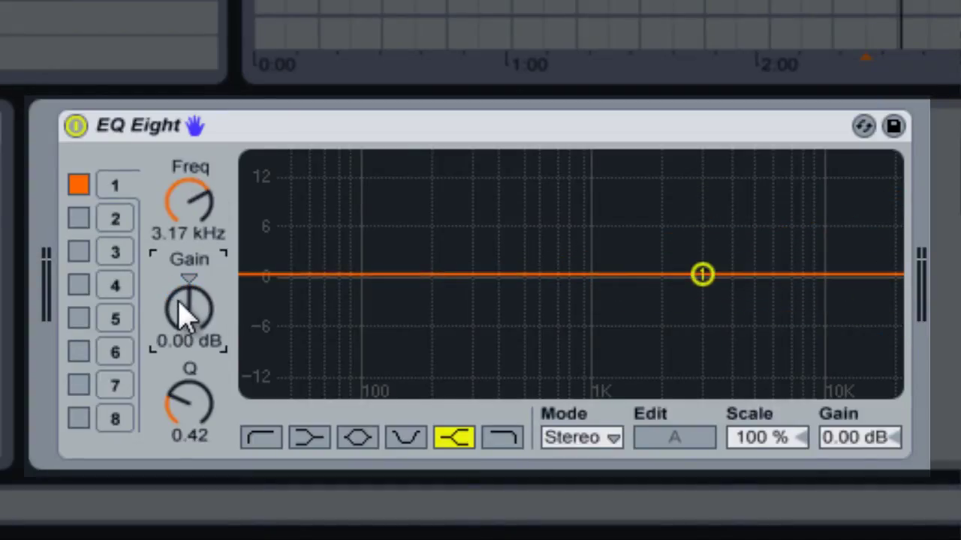
Change band 1 to a high-cut filter at 12.4 kHz with a Q of 0.69.
{"action": "left_click", "coordinate": [516, 435]}
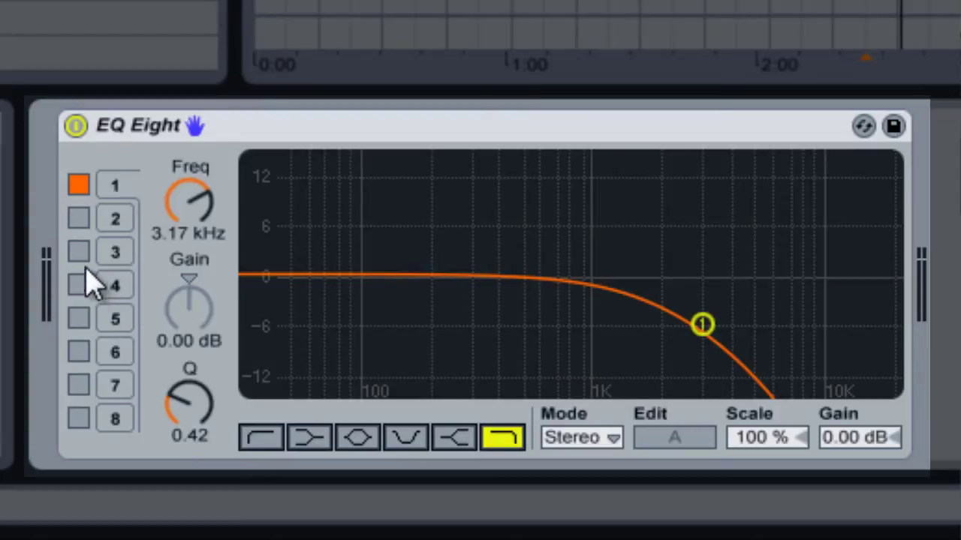
{"action": "mouse_move", "coordinate": [181, 218]}
{"action": "left_mouse_down"}
{"action": "mouse_move", "coordinate": [184, 236]}
{"action": "mouse_move", "coordinate": [193, 217]}
{"action": "left_mouse_up"}
{"action": "left_click_drag", "start_coordinate": [189, 379], "coordinate": [200, 398]}
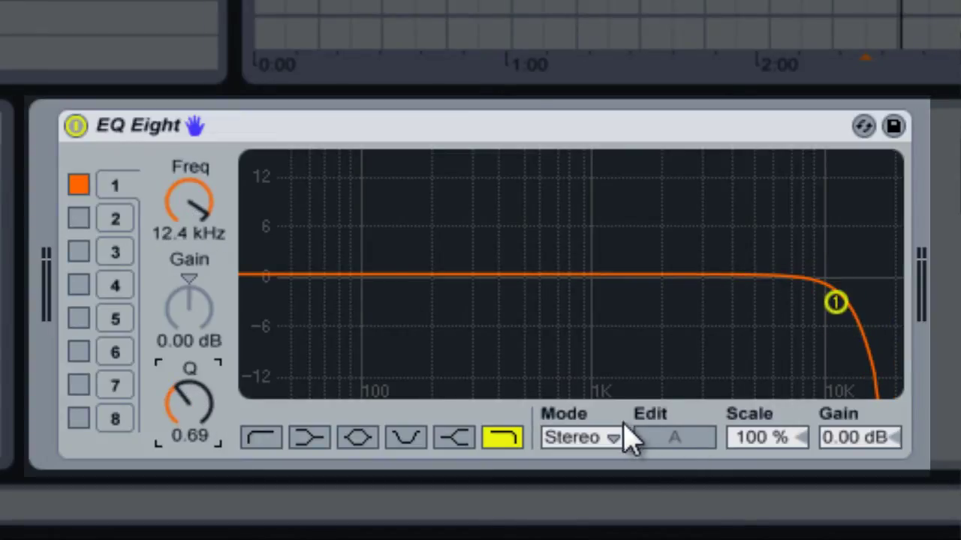
{"action": "left_click", "coordinate": [603, 441]}
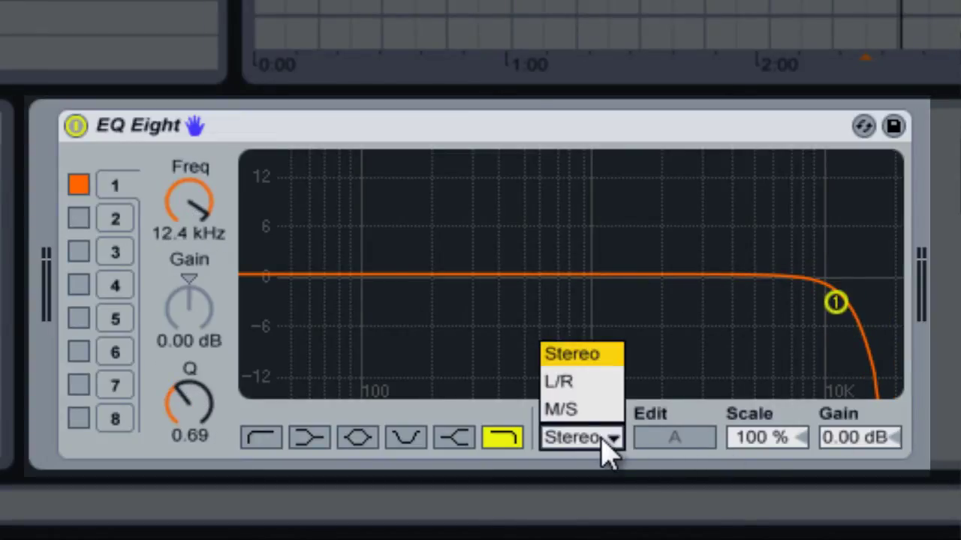
{"action": "key", "text": "Down"}
{"action": "key", "text": "Down"}
{"action": "left_click", "coordinate": [407, 129]}
{"action": "left_click", "coordinate": [411, 134]}
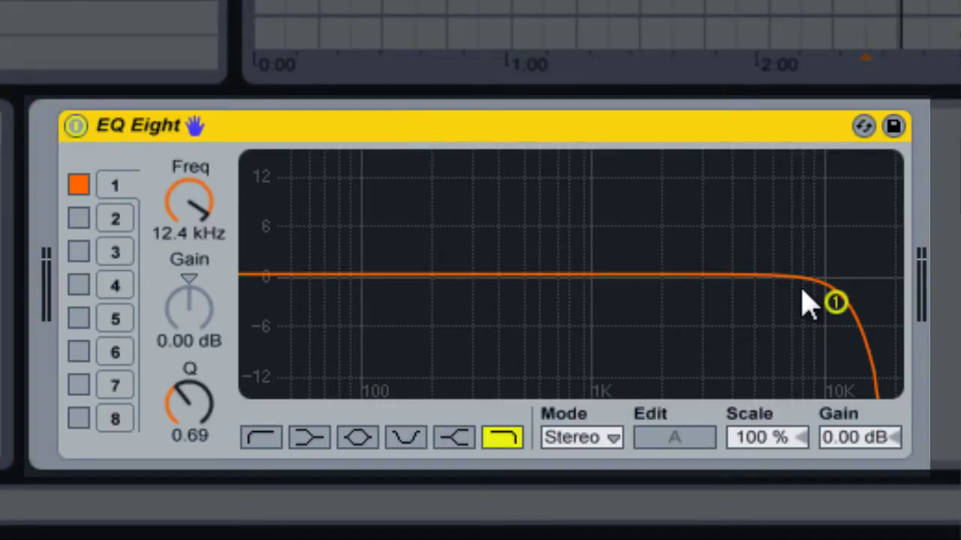
Switch the EQ to L/R mode and move the left channel's band 1 to 1.52 kHz with a Q of 2.89.
{"action": "left_click", "coordinate": [609, 434]}
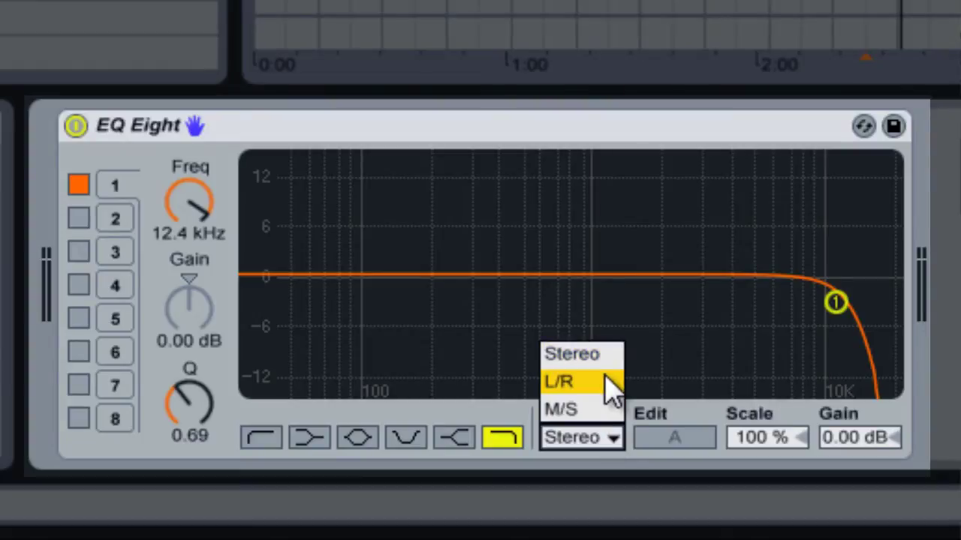
{"action": "left_click", "coordinate": [610, 384]}
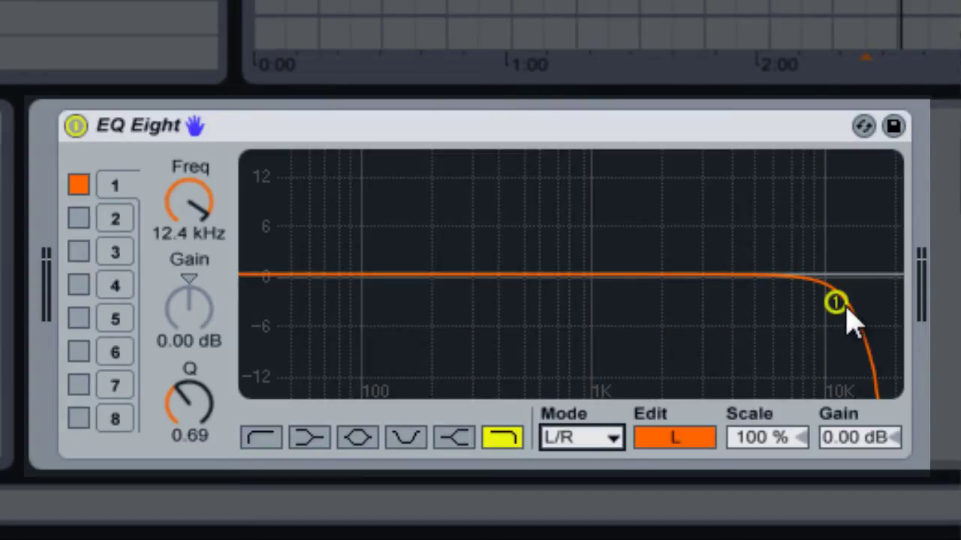
{"action": "left_click_drag", "start_coordinate": [836, 298], "coordinate": [635, 246]}
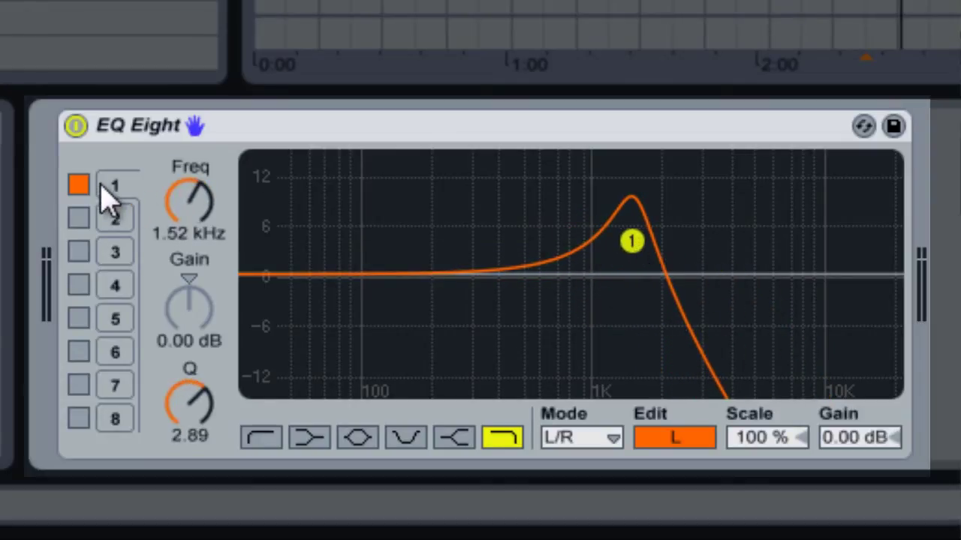
For the right channel, switch bands 2, 3 and 4 off and move band 1 to 4.52 kHz with 0.74 dB gain.
{"action": "left_click", "coordinate": [585, 454]}
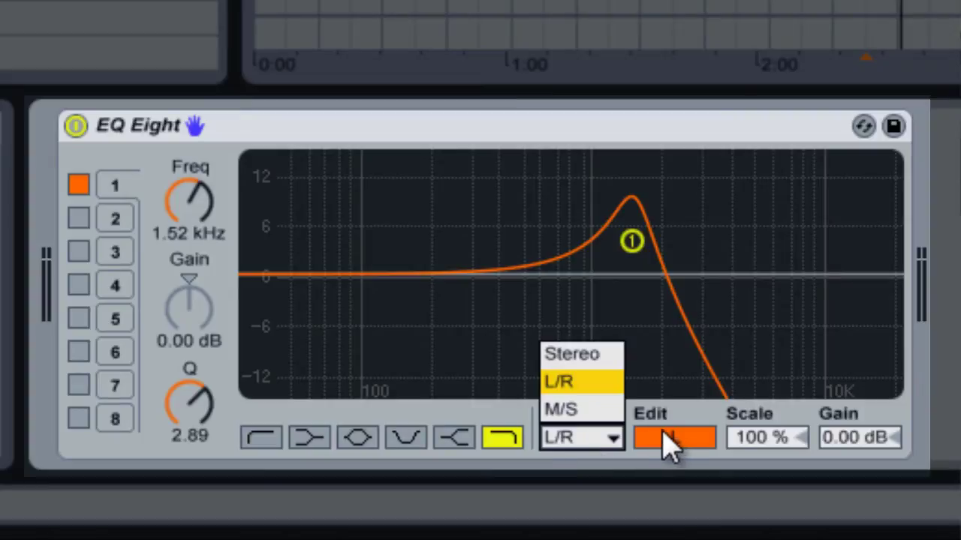
{"action": "left_click", "coordinate": [679, 454]}
{"action": "left_click", "coordinate": [681, 439]}
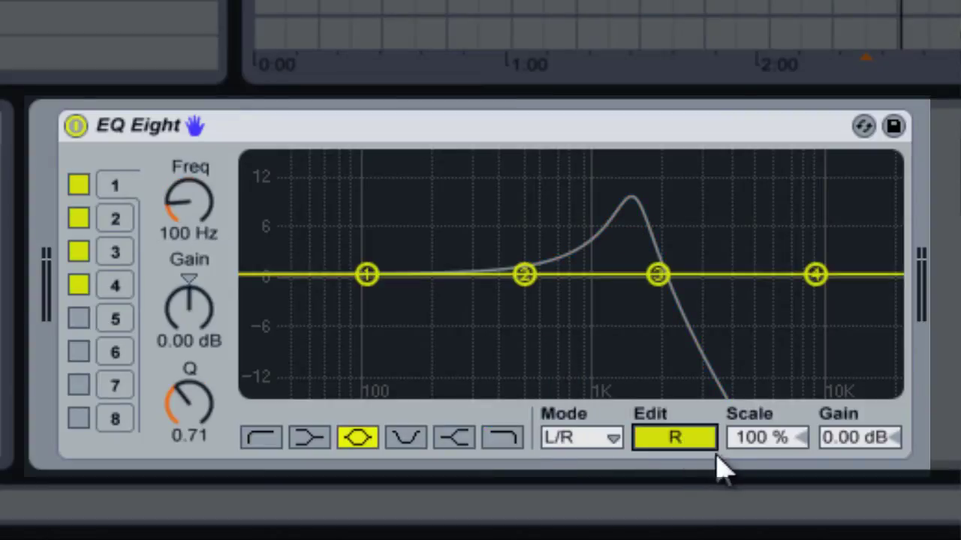
{"action": "left_click", "coordinate": [79, 284]}
{"action": "left_click", "coordinate": [79, 251]}
{"action": "left_click", "coordinate": [78, 218]}
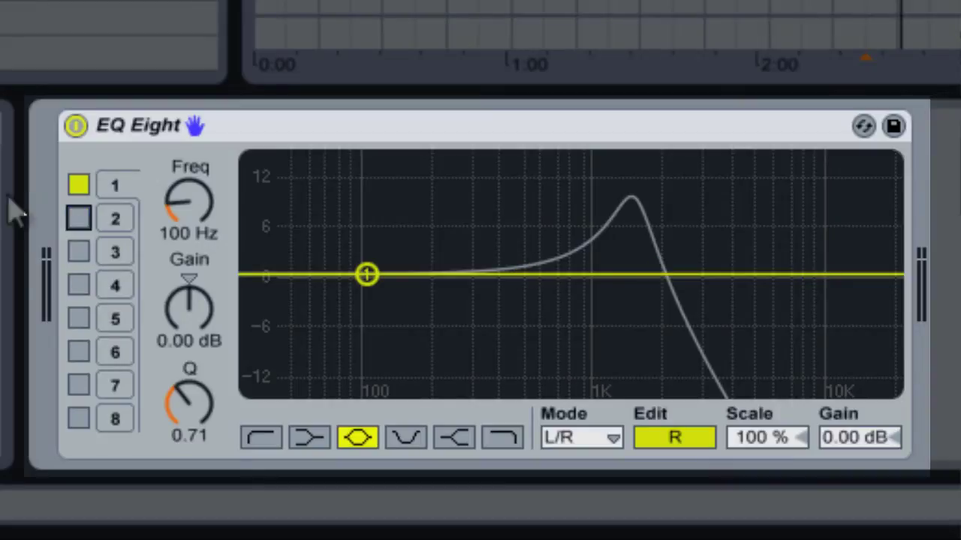
{"action": "left_click_drag", "start_coordinate": [367, 274], "coordinate": [740, 272]}
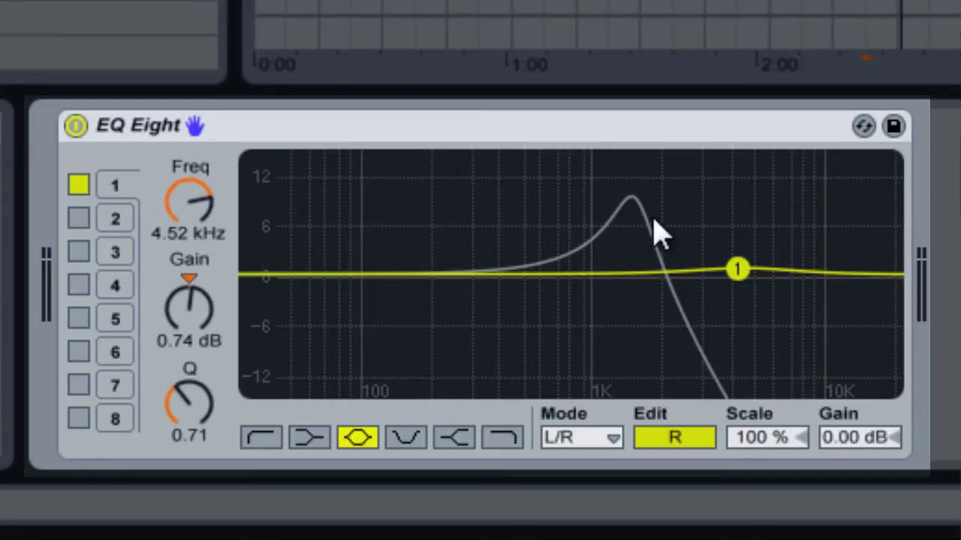
Make the left channel's band 1 a bell filter at 4.43 kHz with 5.90 dB gain and a Q of 1.97.
{"action": "left_click", "coordinate": [692, 435]}
{"action": "left_click_drag", "start_coordinate": [631, 246], "coordinate": [785, 258]}
{"action": "left_click", "coordinate": [319, 438]}
{"action": "left_click", "coordinate": [420, 435]}
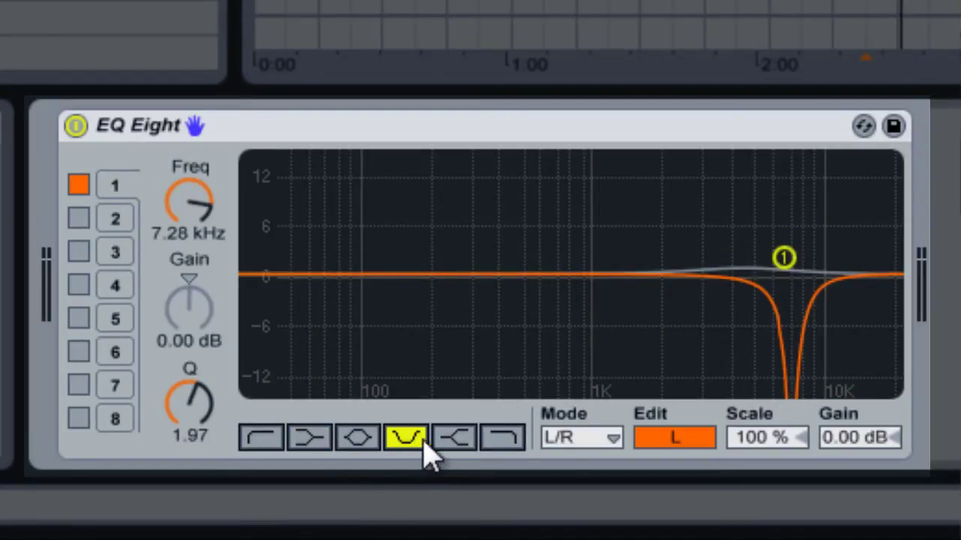
{"action": "left_click", "coordinate": [449, 440]}
{"action": "left_click", "coordinate": [357, 438]}
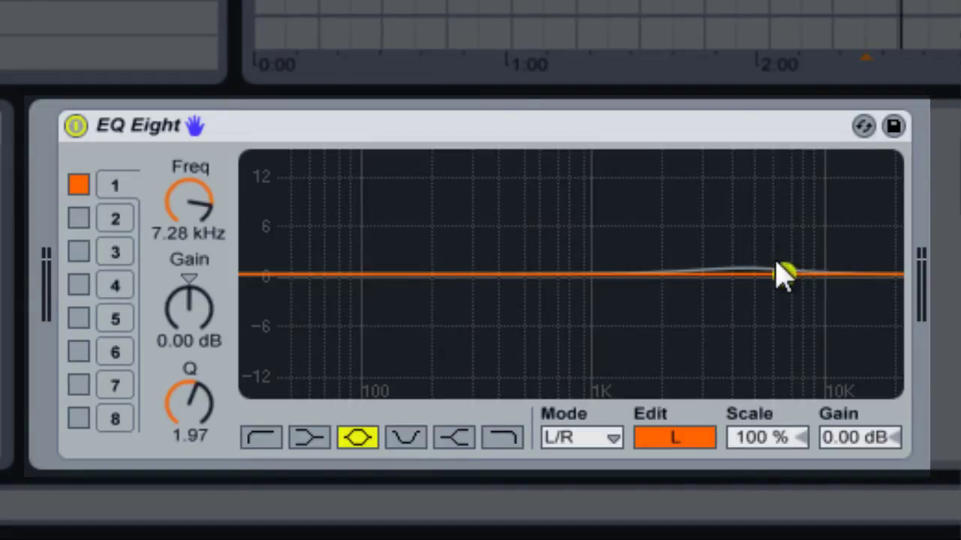
{"action": "left_click_drag", "start_coordinate": [783, 272], "coordinate": [735, 229]}
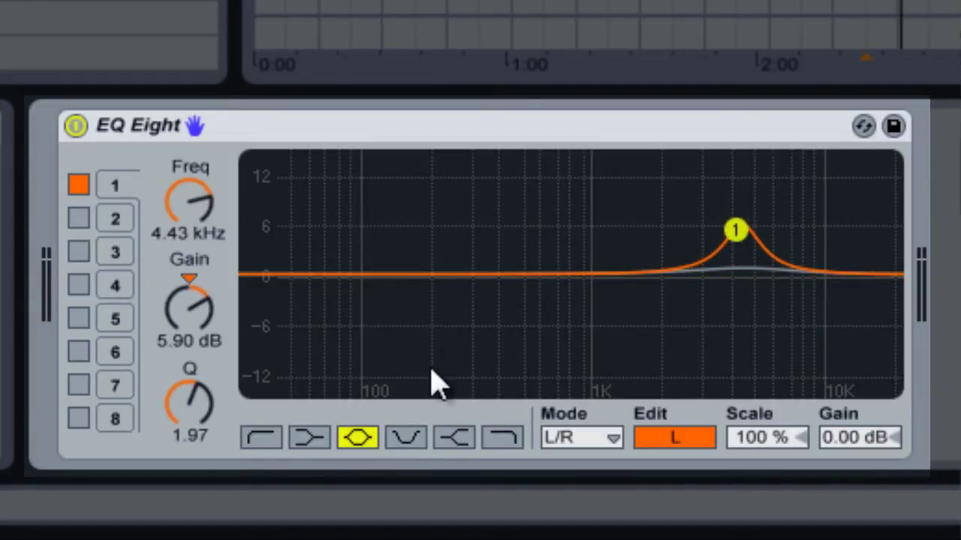
Set the right channel's band 1 to a Q of 4.81 and move it to 8.16 kHz with 6.89 dB gain.
{"action": "left_click", "coordinate": [671, 442]}
{"action": "left_click_drag", "start_coordinate": [747, 276], "coordinate": [748, 312]}
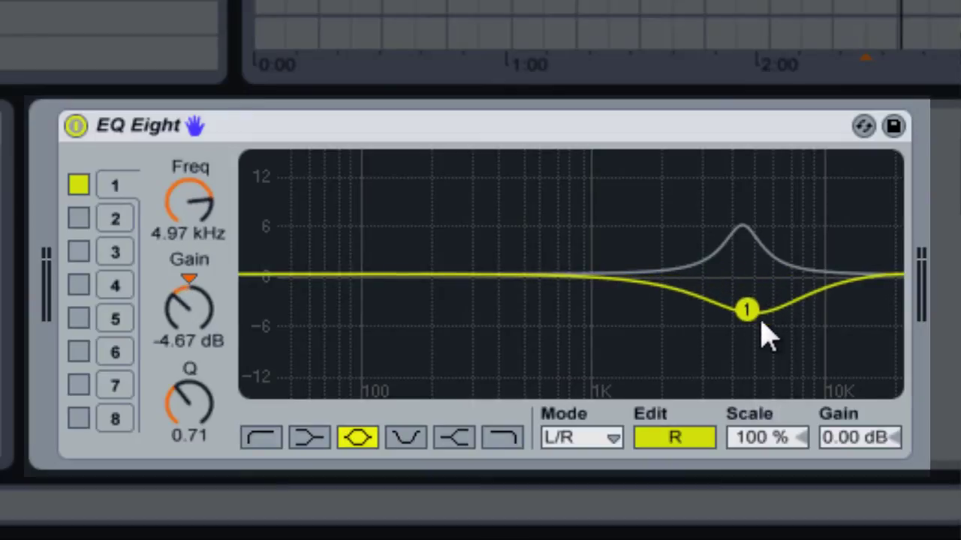
{"action": "left_click_drag", "start_coordinate": [203, 400], "coordinate": [200, 387]}
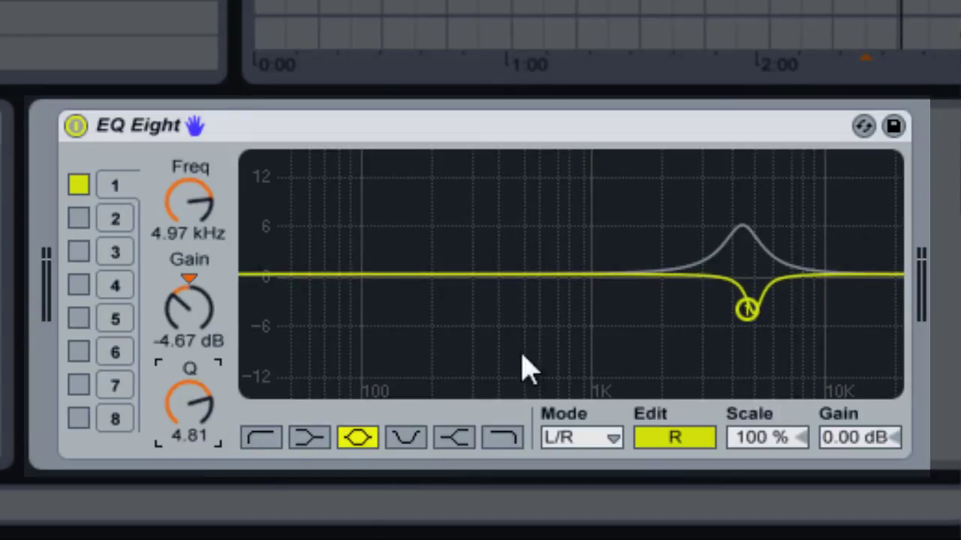
{"action": "left_click_drag", "start_coordinate": [748, 311], "coordinate": [795, 223]}
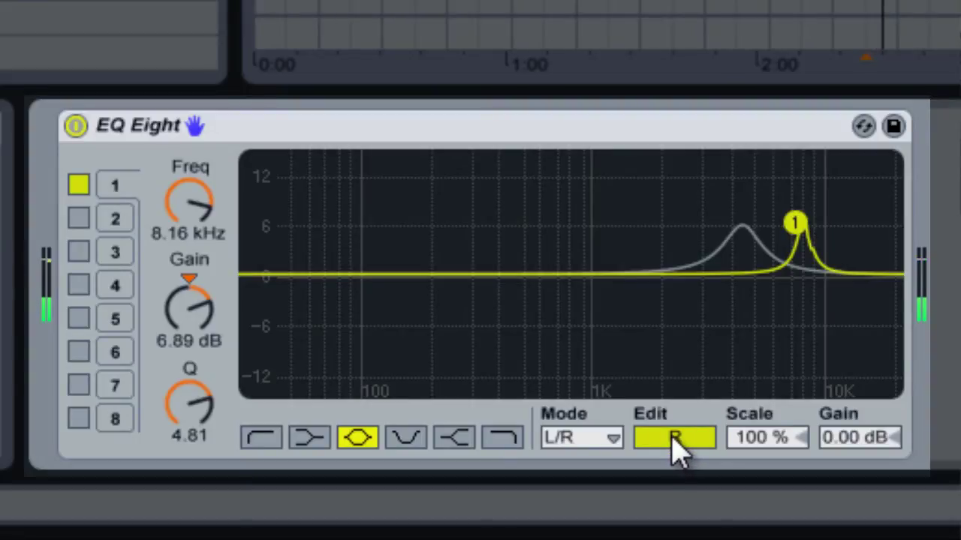
Compare the track's sound with the EQ bypassed and active, and stop playback.
{"action": "left_click", "coordinate": [76, 125]}
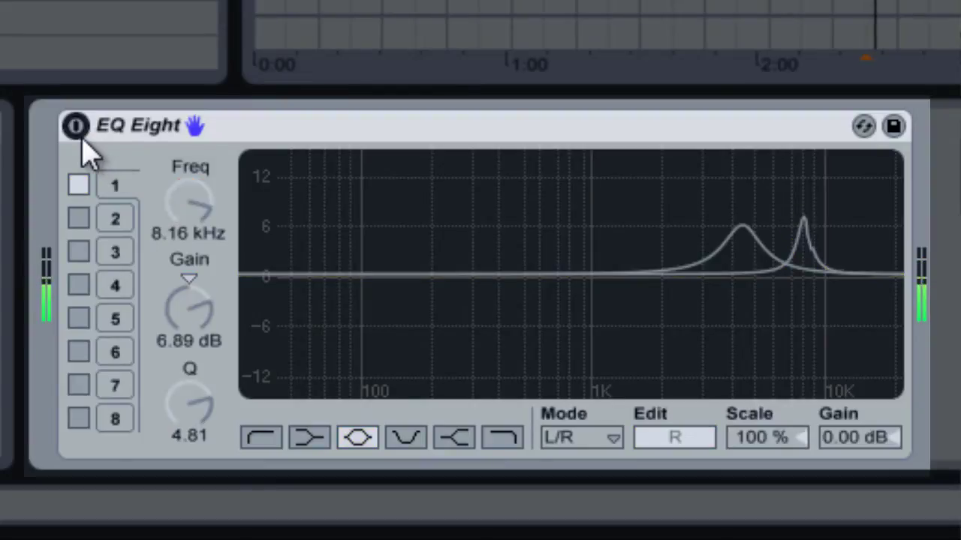
{"action": "left_click", "coordinate": [76, 125]}
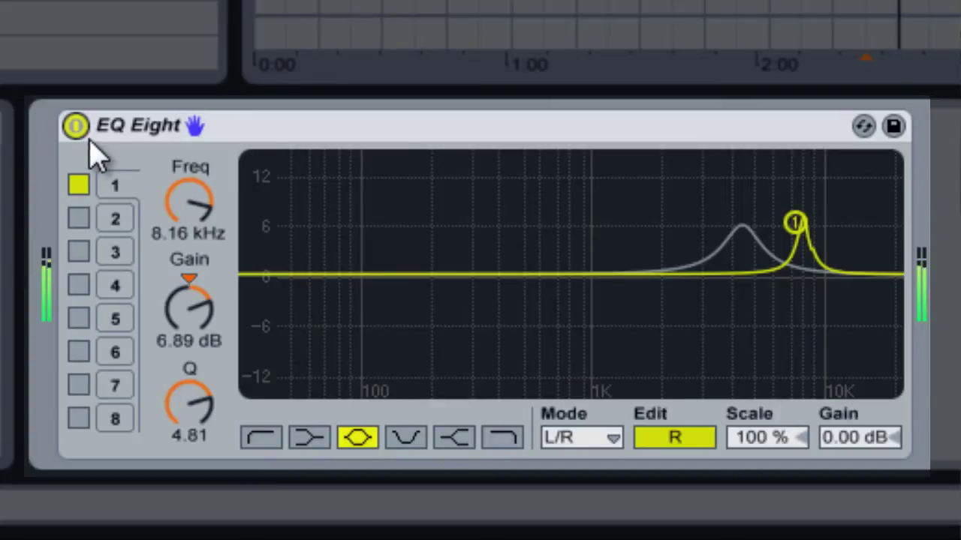
{"action": "key", "text": "space"}
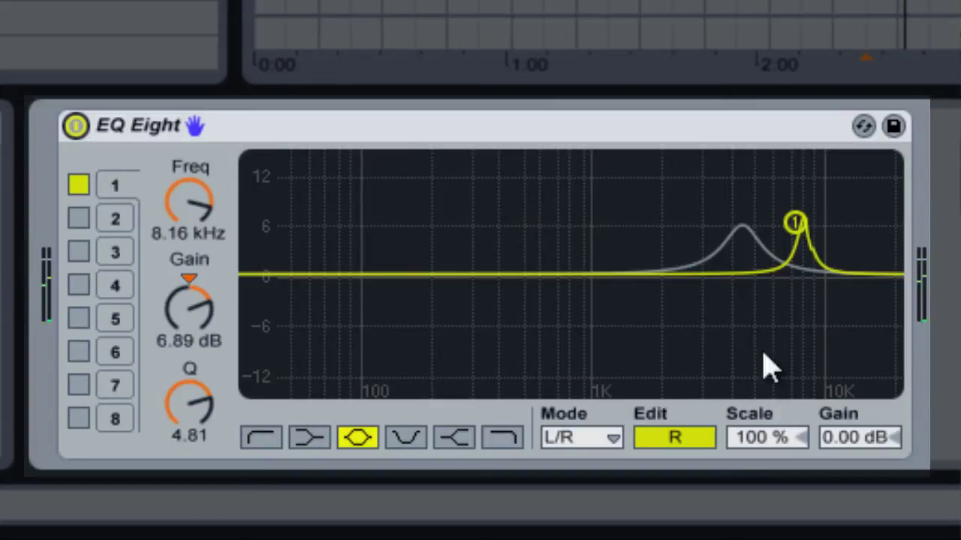
Move the right channel's band 1 to 7.01 kHz with 6.15 dB gain and switch the EQ to M/S mode.
{"action": "left_click_drag", "start_coordinate": [802, 222], "coordinate": [780, 229]}
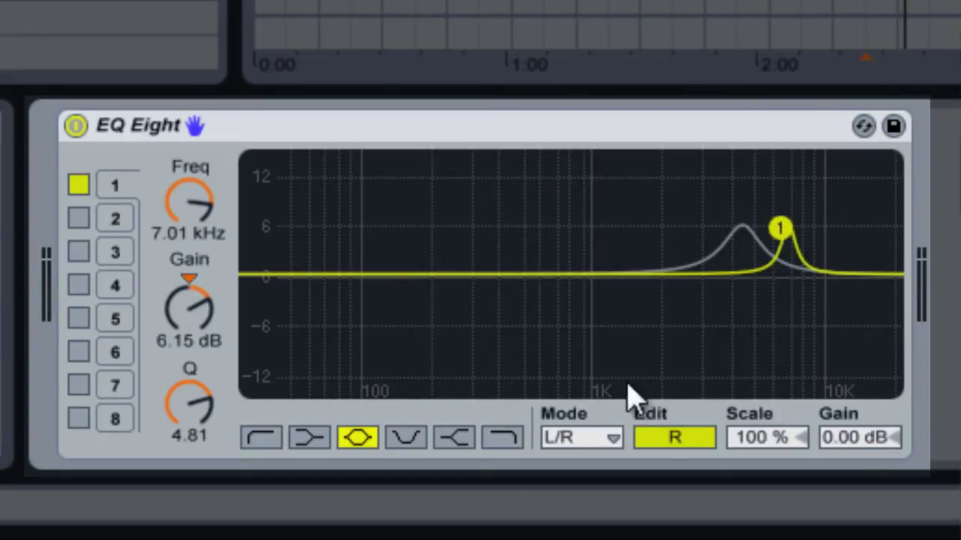
{"action": "left_click", "coordinate": [606, 439]}
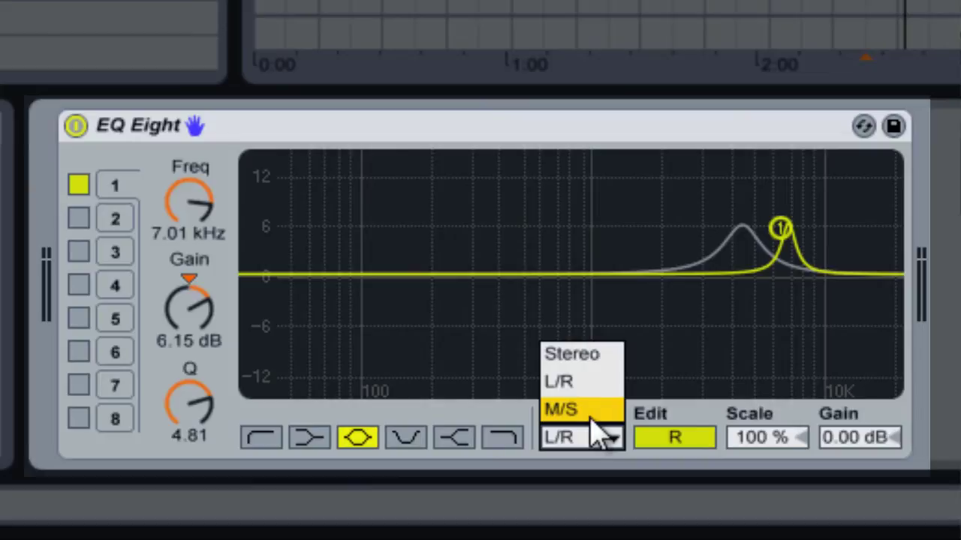
{"action": "left_click", "coordinate": [592, 415]}
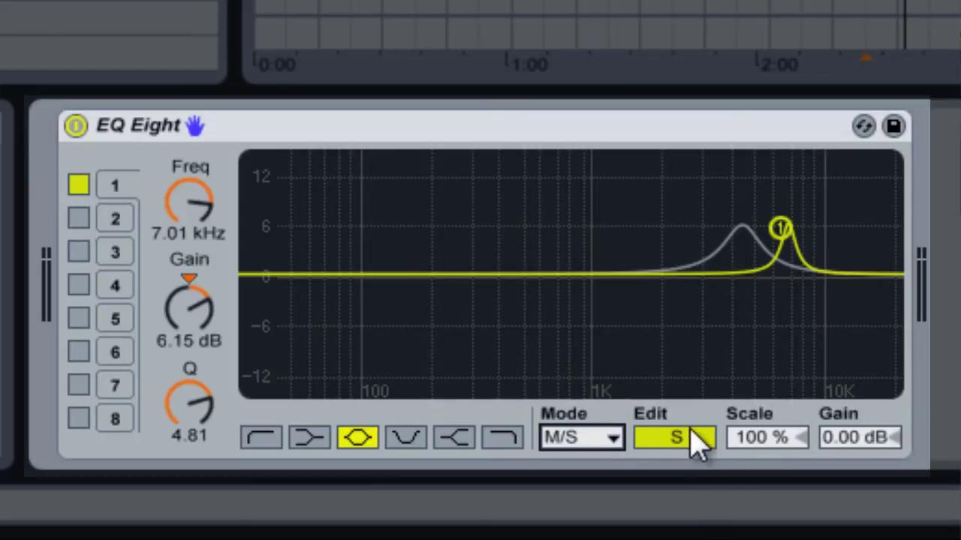
Reset the side channel's band 1 to the default 100 Hz frequency, 0.00 dB gain and 0.71 Q.
{"action": "left_click", "coordinate": [197, 215]}
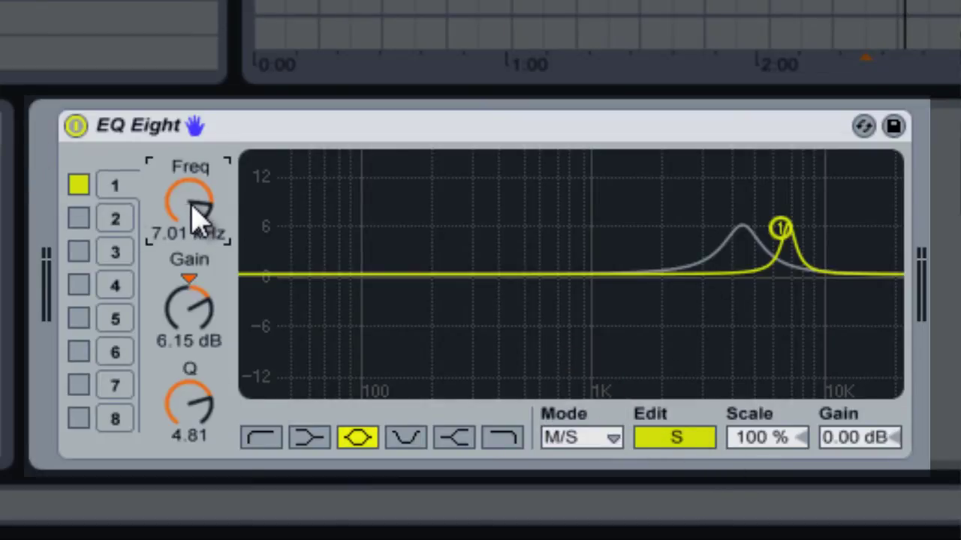
{"action": "key", "text": "Delete"}
{"action": "left_click", "coordinate": [205, 304]}
{"action": "key", "text": "Delete"}
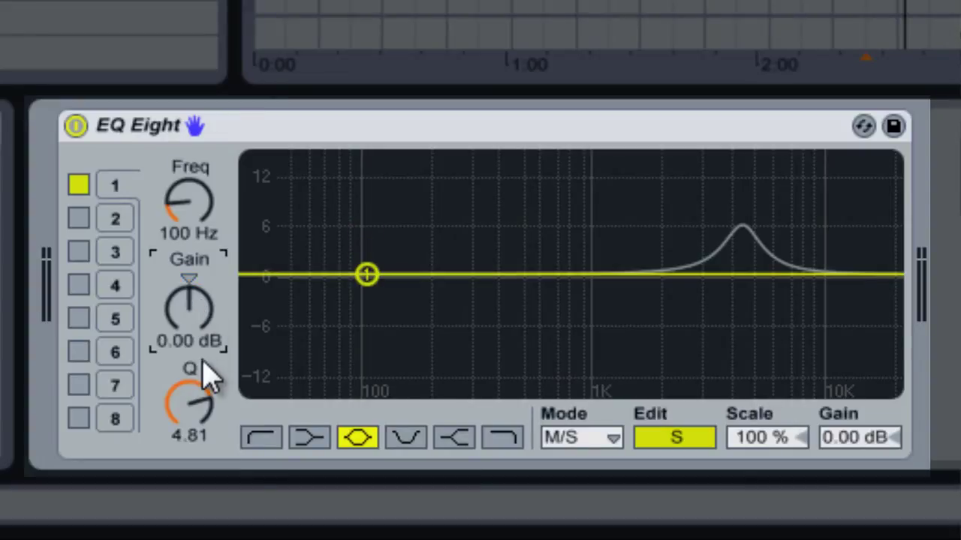
{"action": "left_click", "coordinate": [214, 395]}
{"action": "key", "text": "Delete"}
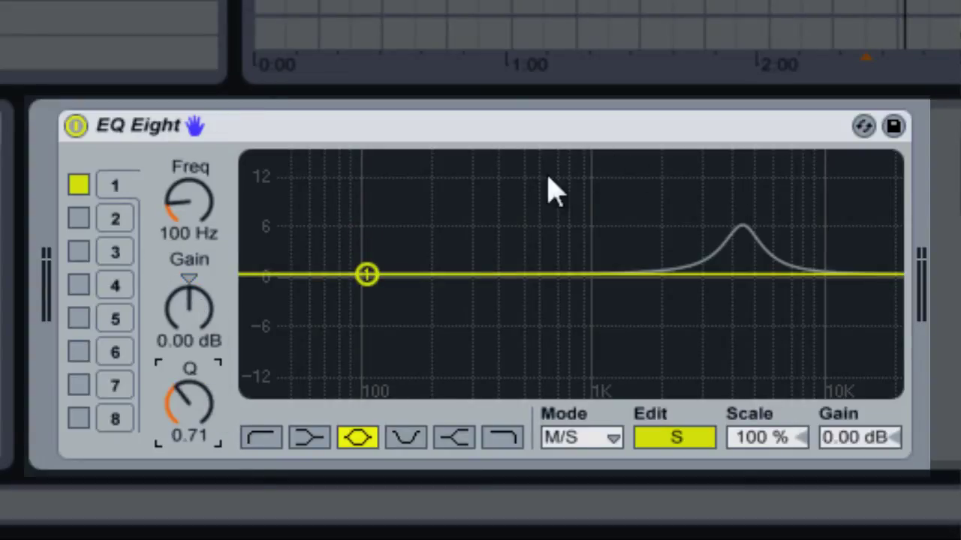
Switch editing to the mid channel and reset its band 1 to 100 Hz, 0.00 dB gain and 0.71 Q.
{"action": "left_click", "coordinate": [709, 442]}
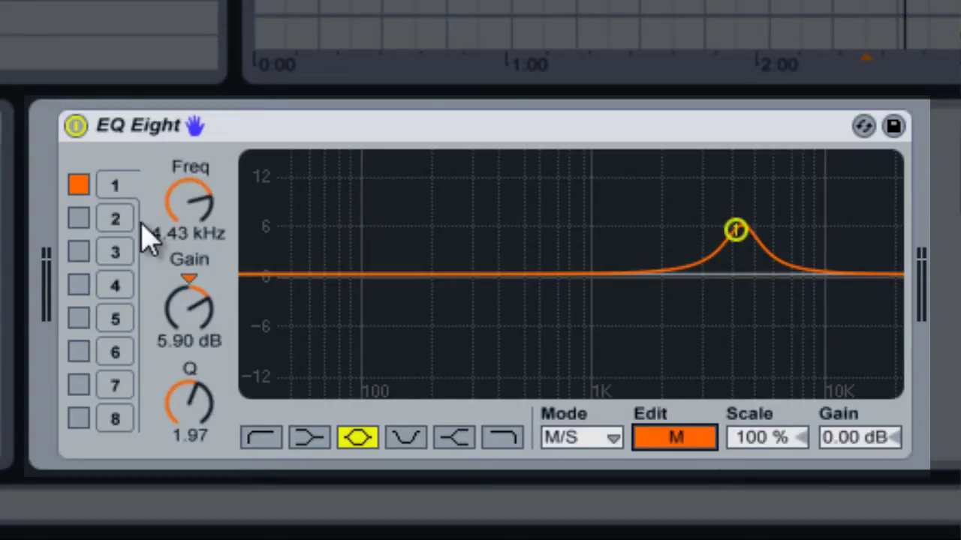
{"action": "left_click", "coordinate": [176, 225]}
{"action": "key", "text": "Delete"}
{"action": "left_click", "coordinate": [194, 308]}
{"action": "key", "text": "Delete"}
{"action": "left_click", "coordinate": [199, 401]}
{"action": "key", "text": "Delete"}
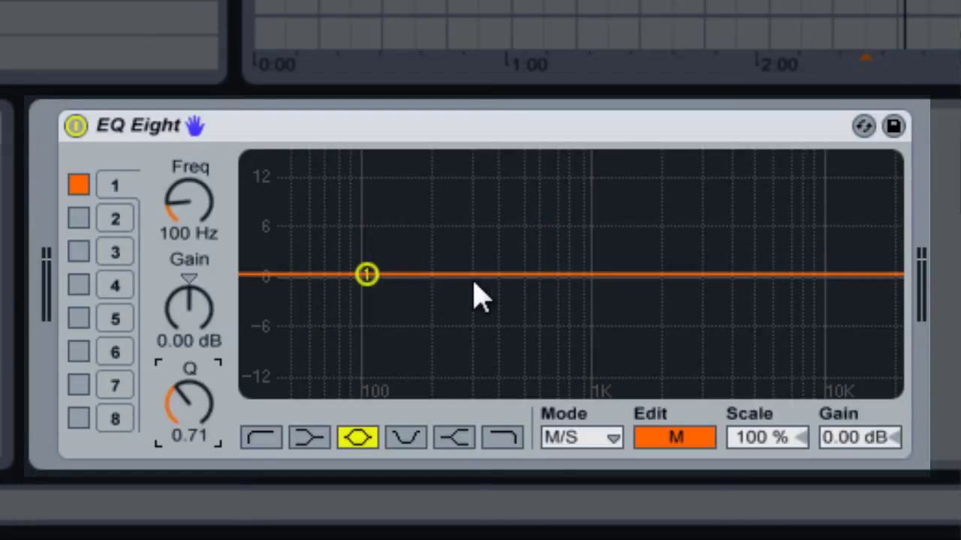
Make the side channel's band 1 a low shelf at about 313 Hz with about -2.70 dB gain.
{"action": "left_click", "coordinate": [679, 447]}
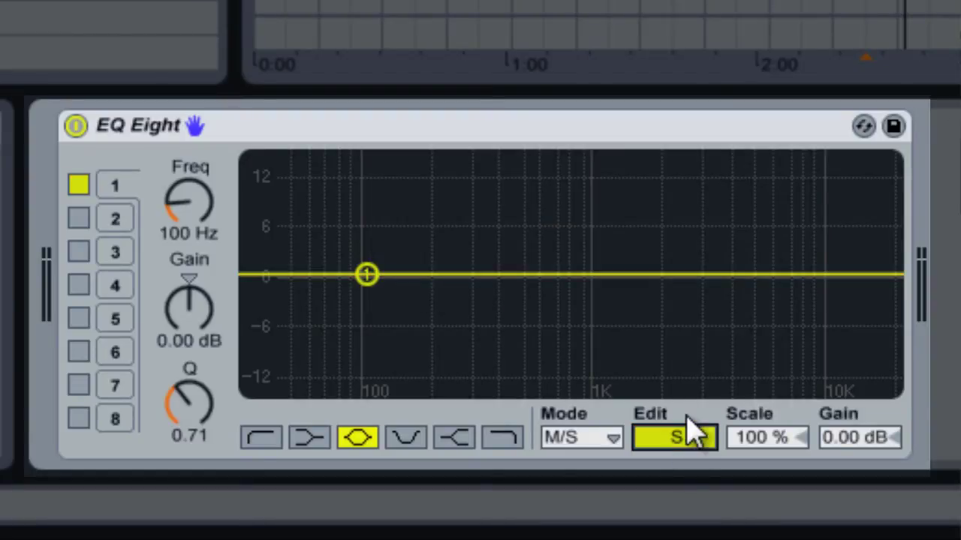
{"action": "left_click_drag", "start_coordinate": [369, 272], "coordinate": [560, 275]}
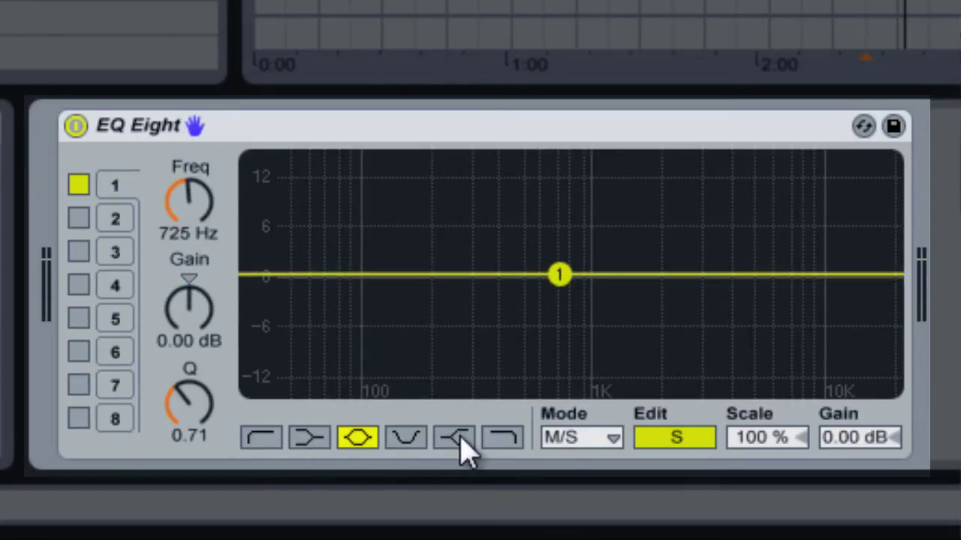
{"action": "left_click", "coordinate": [319, 444]}
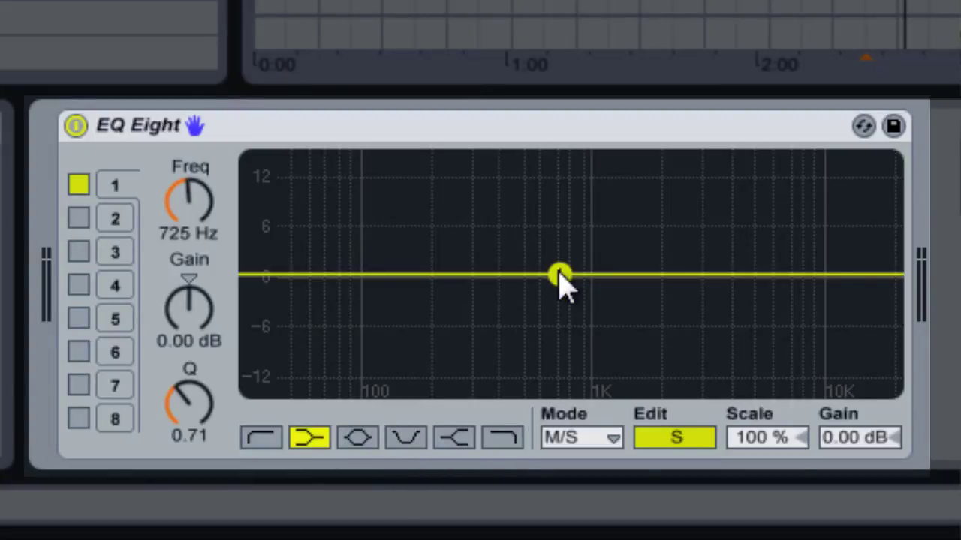
{"action": "left_click_drag", "start_coordinate": [554, 268], "coordinate": [478, 293]}
Set the side channel's low shelf to -3 dB gain and 257 Hz.
{"action": "left_click", "coordinate": [187, 317]}
{"action": "type", "text": "-"}
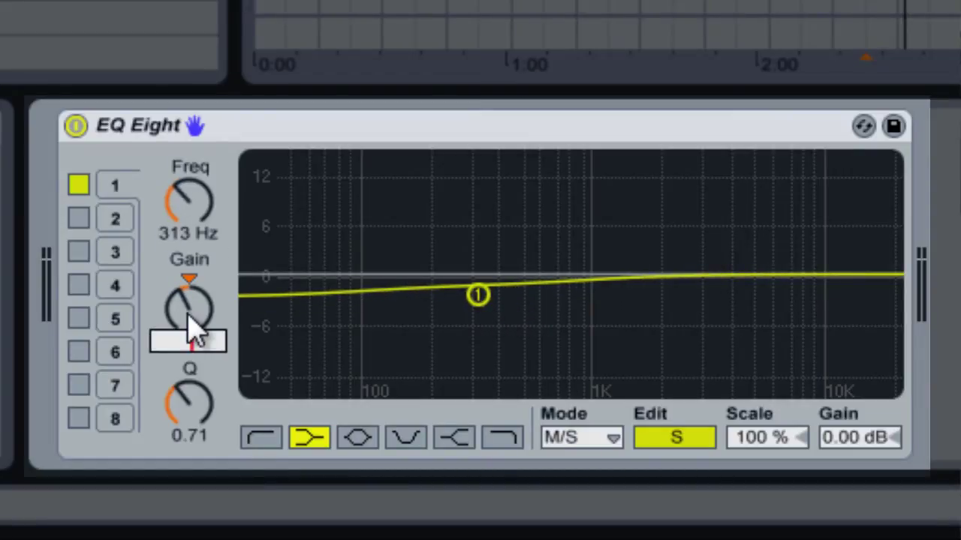
{"action": "key", "text": "Escape"}
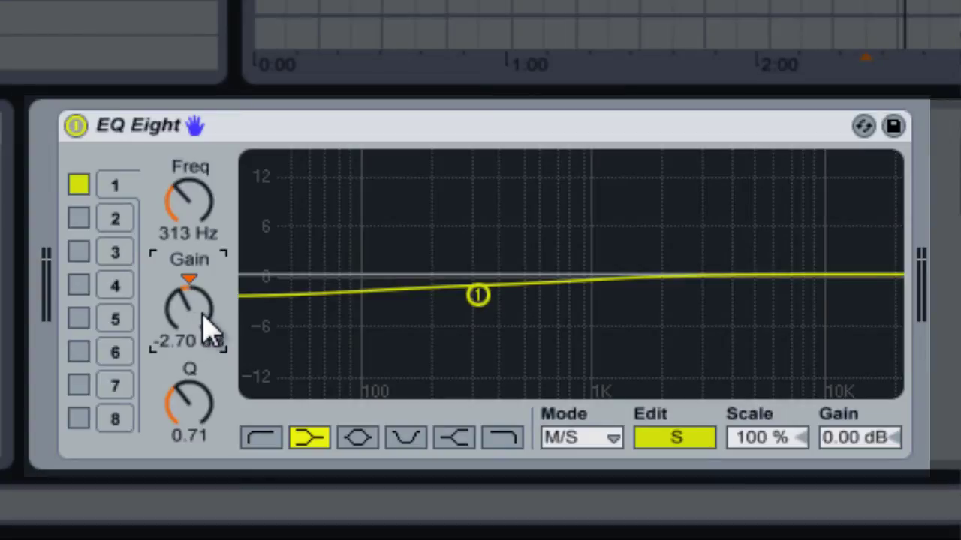
{"action": "type", "text": "-"}
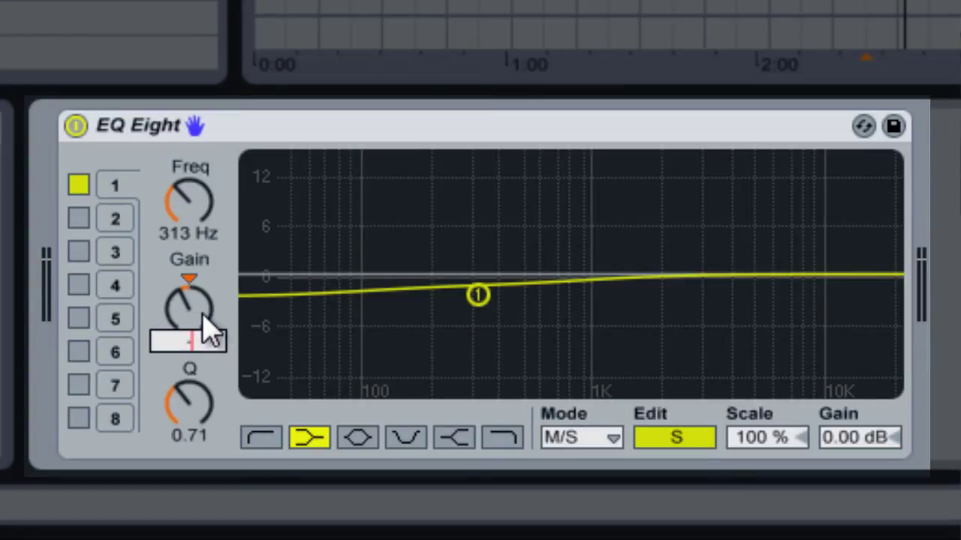
{"action": "type", "text": "3"}
{"action": "key", "text": "Return"}
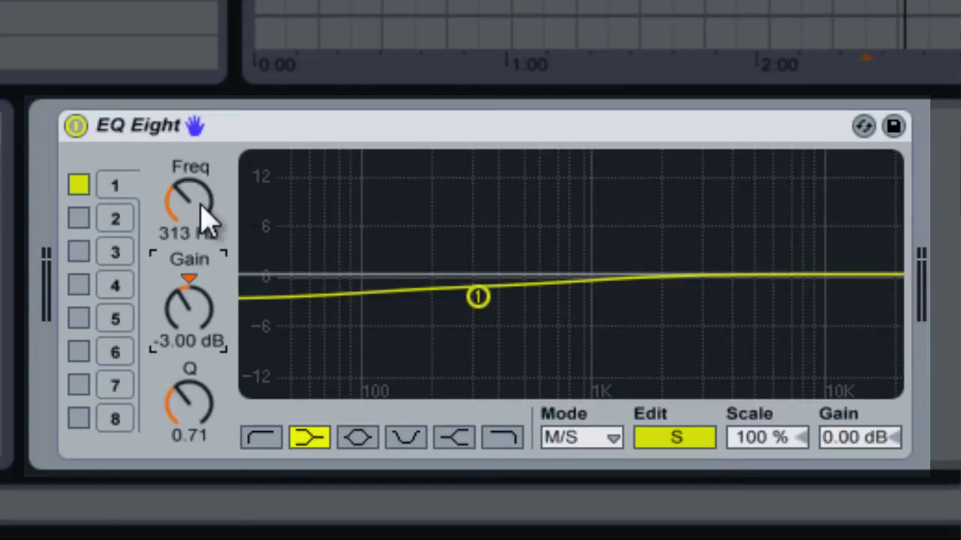
{"action": "left_click_drag", "start_coordinate": [208, 214], "coordinate": [200, 207]}
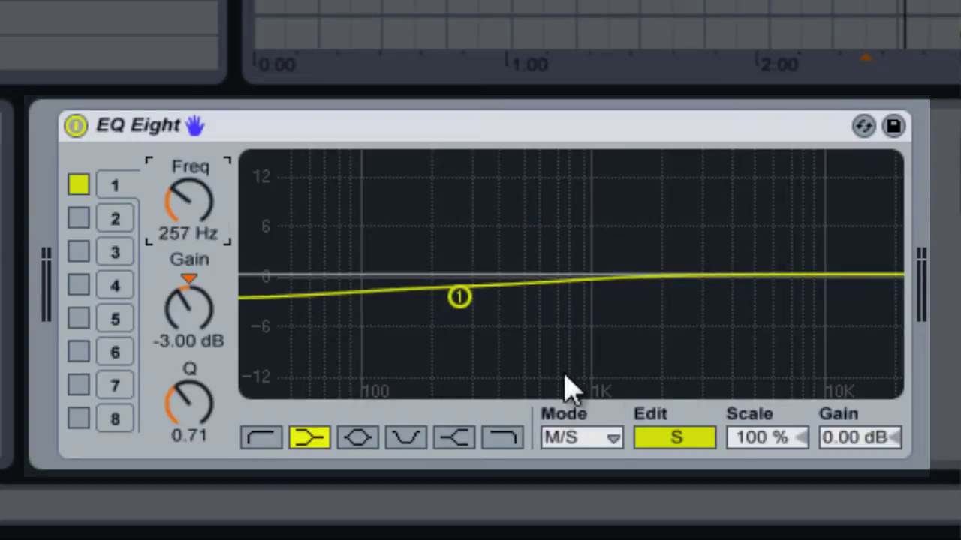
Switch editing to the mid channel and move its band 1 bell filter to 59.3 Hz.
{"action": "left_click", "coordinate": [600, 441]}
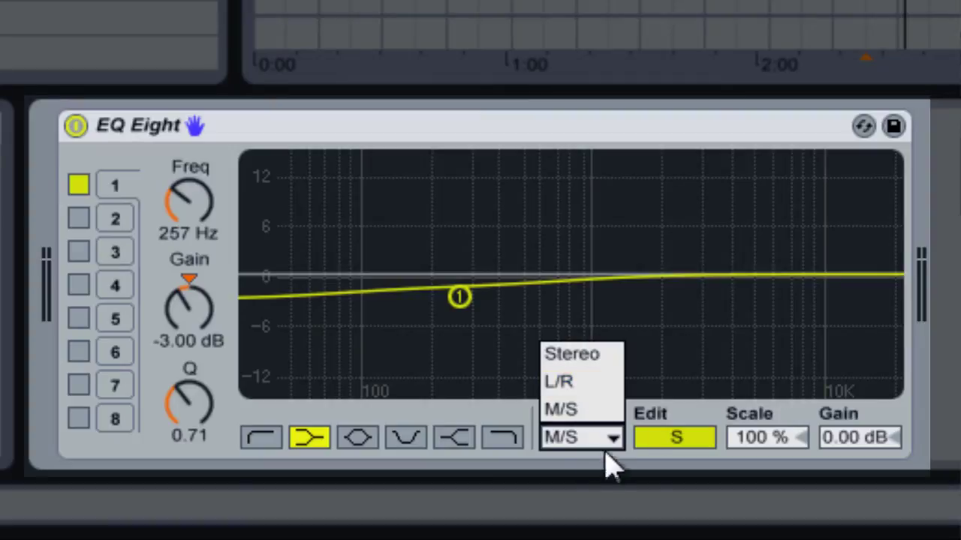
{"action": "left_click", "coordinate": [674, 443]}
{"action": "left_click", "coordinate": [672, 443]}
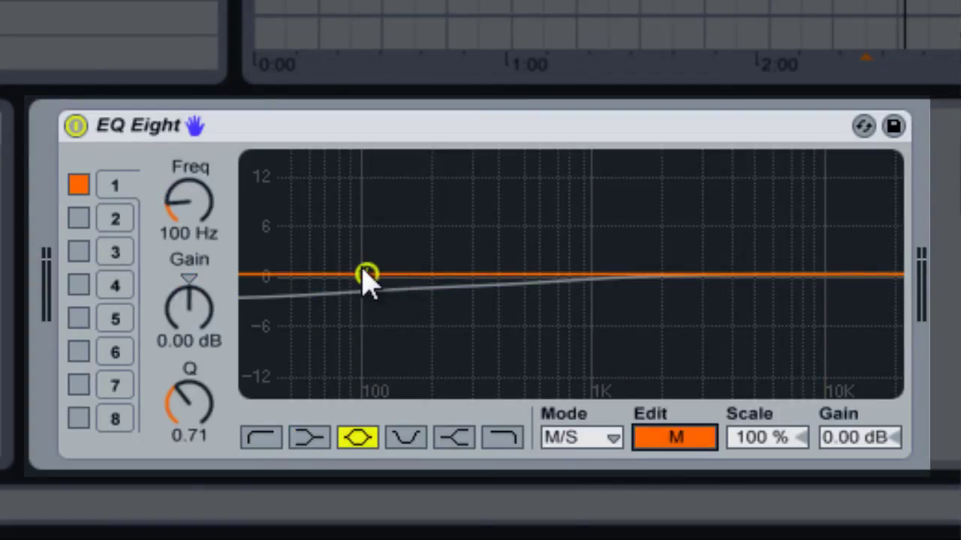
{"action": "left_click_drag", "start_coordinate": [363, 275], "coordinate": [342, 286]}
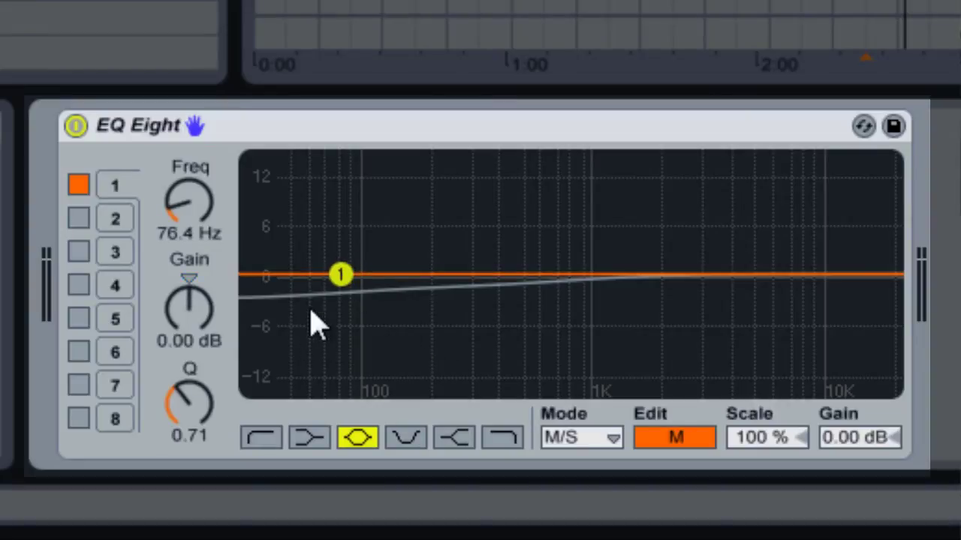
{"action": "left_click", "coordinate": [203, 238]}
{"action": "scroll", "coordinate": [202, 238], "scroll_direction": "down", "scroll_amount": 8}
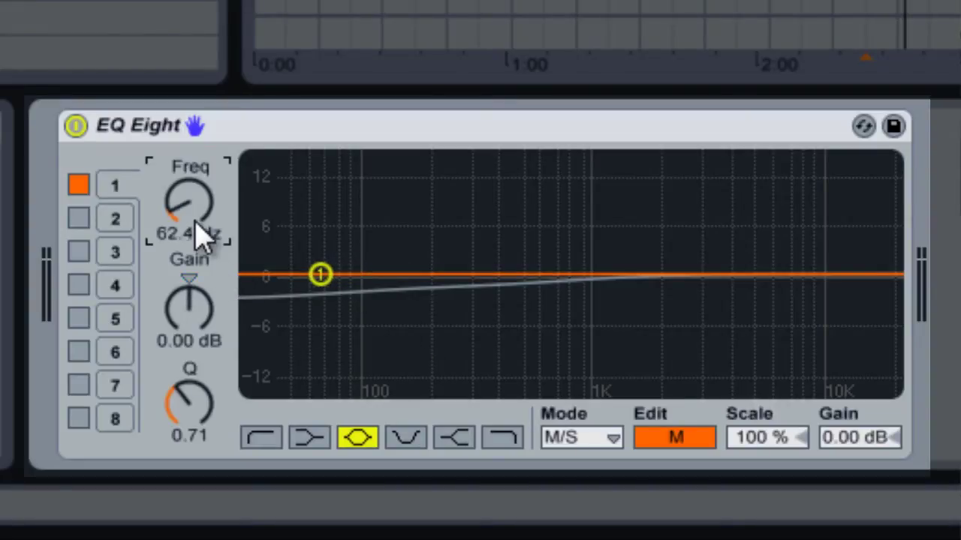
{"action": "scroll", "coordinate": [197, 237], "scroll_direction": "up", "scroll_amount": 1}
{"action": "scroll", "coordinate": [197, 237], "scroll_direction": "down", "scroll_amount": 1}
Set the mid channel's band 1 to a Q of 11.4 and 3.10 dB gain.
{"action": "left_click", "coordinate": [204, 406]}
{"action": "scroll", "coordinate": [204, 405], "scroll_direction": "up", "scroll_amount": 3}
{"action": "scroll", "coordinate": [204, 405], "scroll_direction": "up", "scroll_amount": 15}
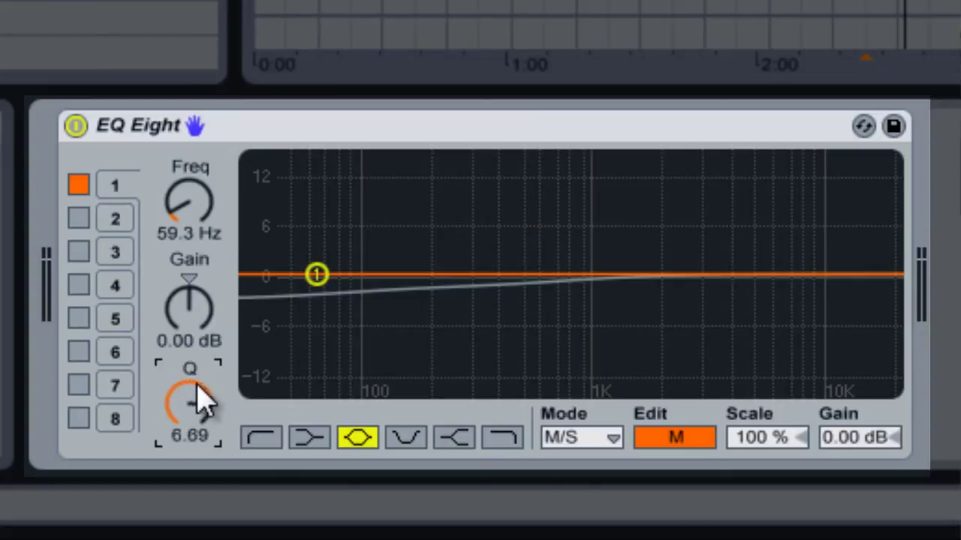
{"action": "scroll", "coordinate": [194, 420], "scroll_direction": "down", "scroll_amount": 4}
{"action": "scroll", "coordinate": [191, 414], "scroll_direction": "up", "scroll_amount": 1}
{"action": "left_click", "coordinate": [195, 319]}
{"action": "scroll", "coordinate": [193, 319], "scroll_direction": "up", "scroll_amount": 5}
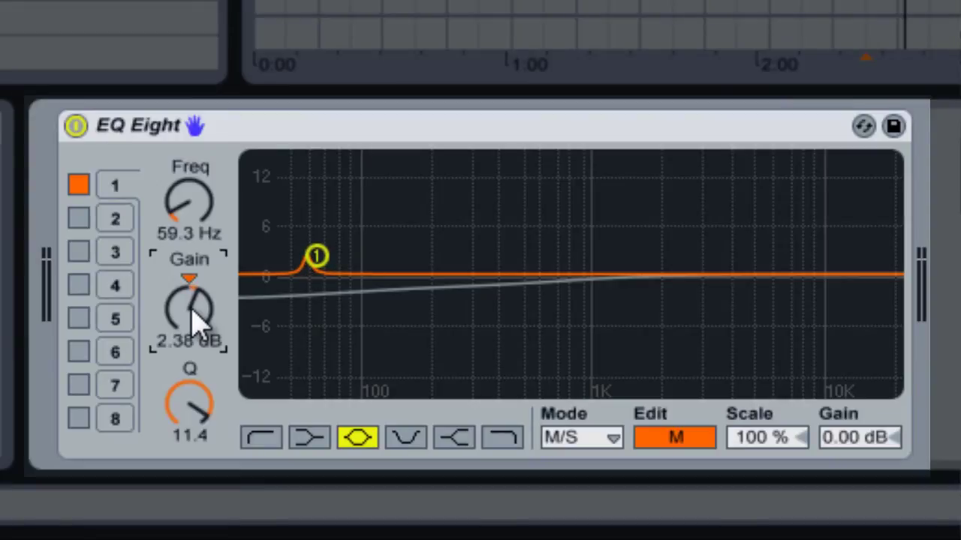
{"action": "scroll", "coordinate": [194, 319], "scroll_direction": "up", "scroll_amount": 2}
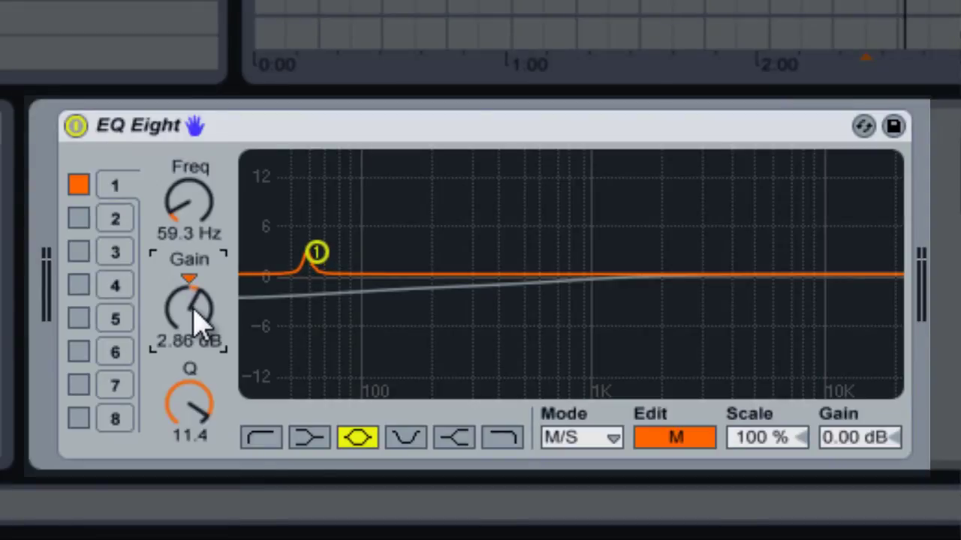
{"action": "scroll", "coordinate": [196, 321], "scroll_direction": "up", "scroll_amount": 1}
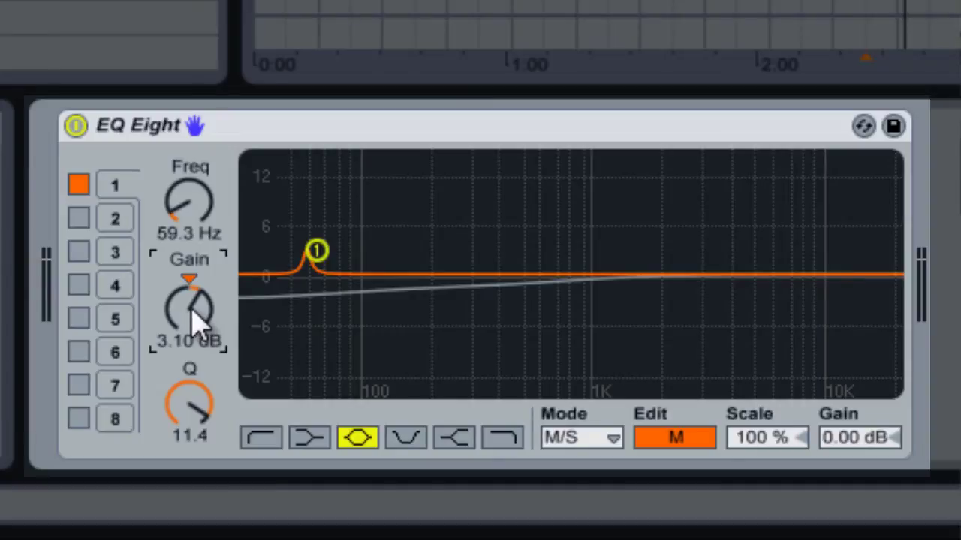
Play the track and compare its sound with the EQ bypassed and active.
{"action": "key", "text": "space"}
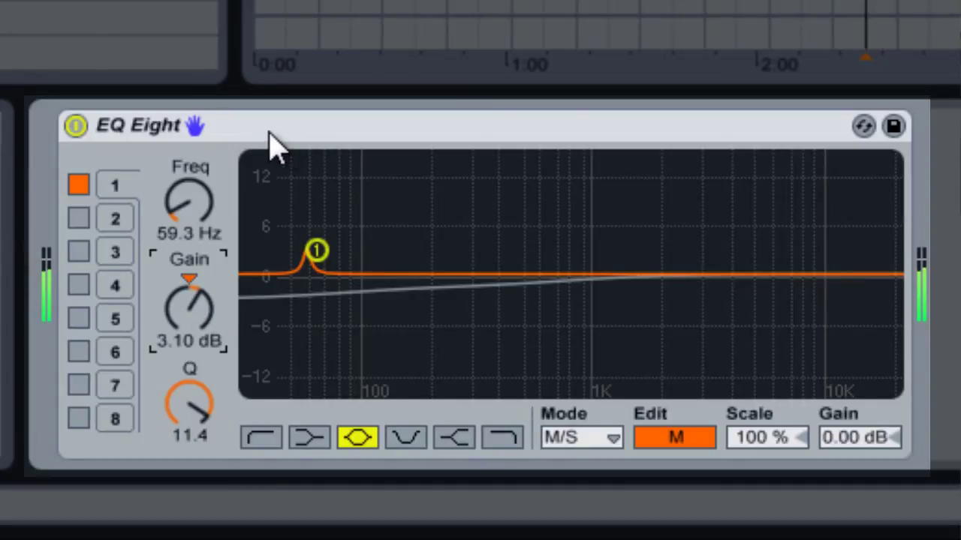
{"action": "left_click", "coordinate": [75, 126]}
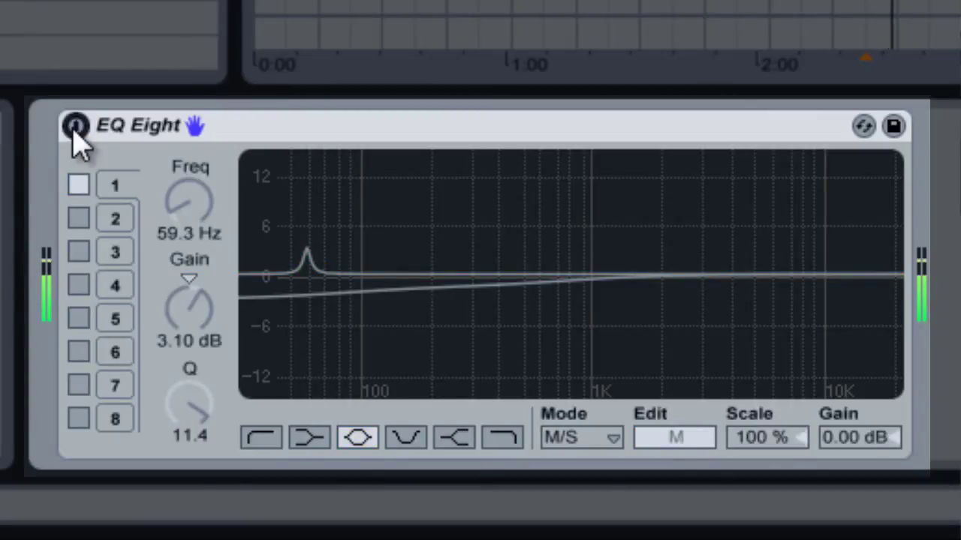
{"action": "left_click", "coordinate": [75, 126]}
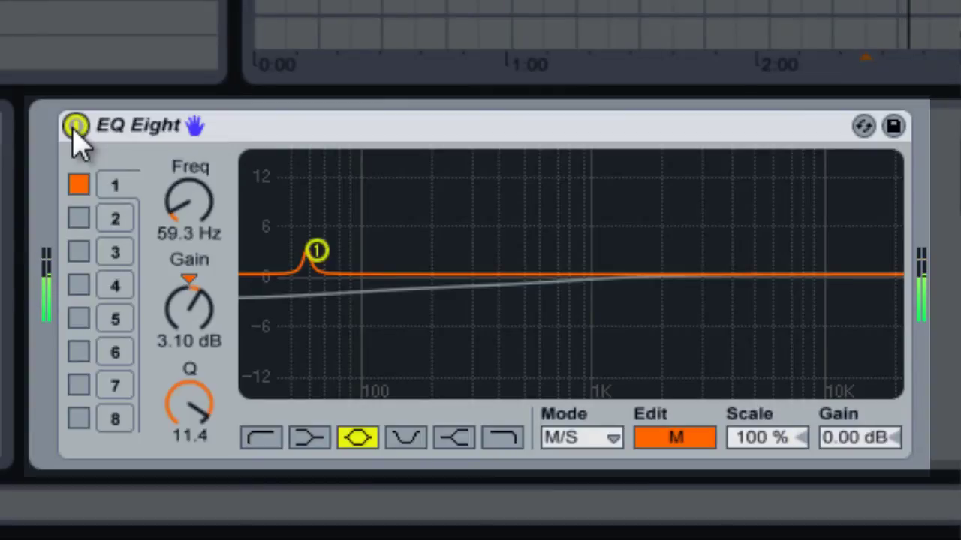
{"action": "left_click", "coordinate": [75, 126]}
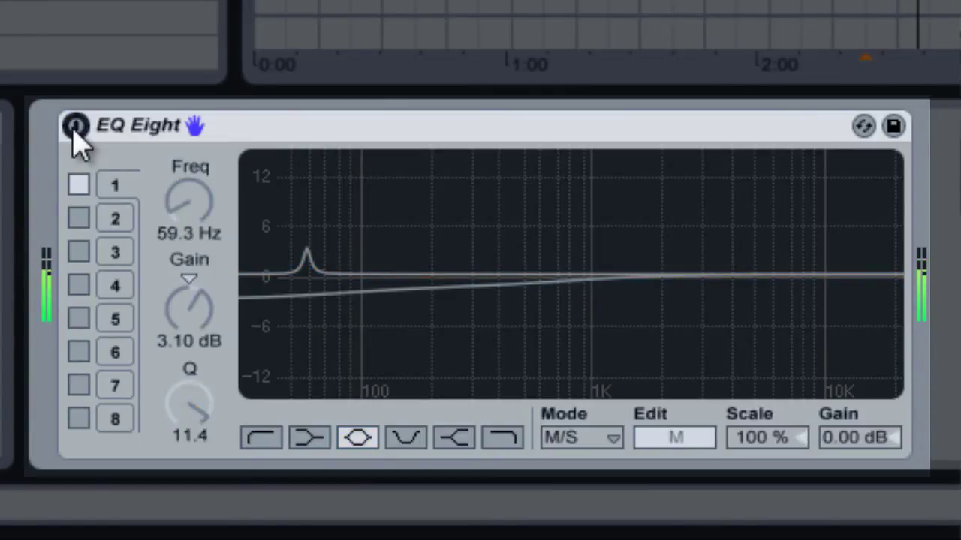
{"action": "left_click", "coordinate": [75, 127]}
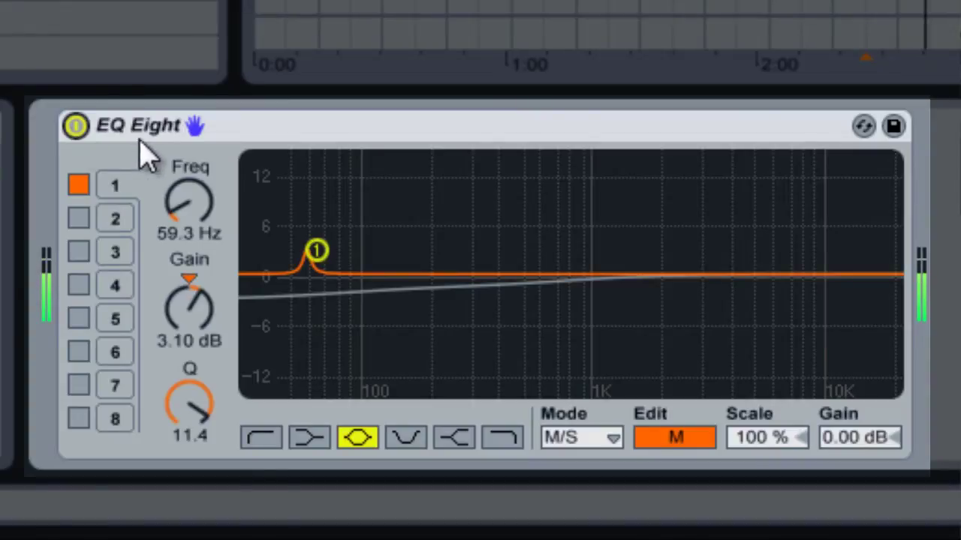
{"action": "left_click", "coordinate": [75, 126]}
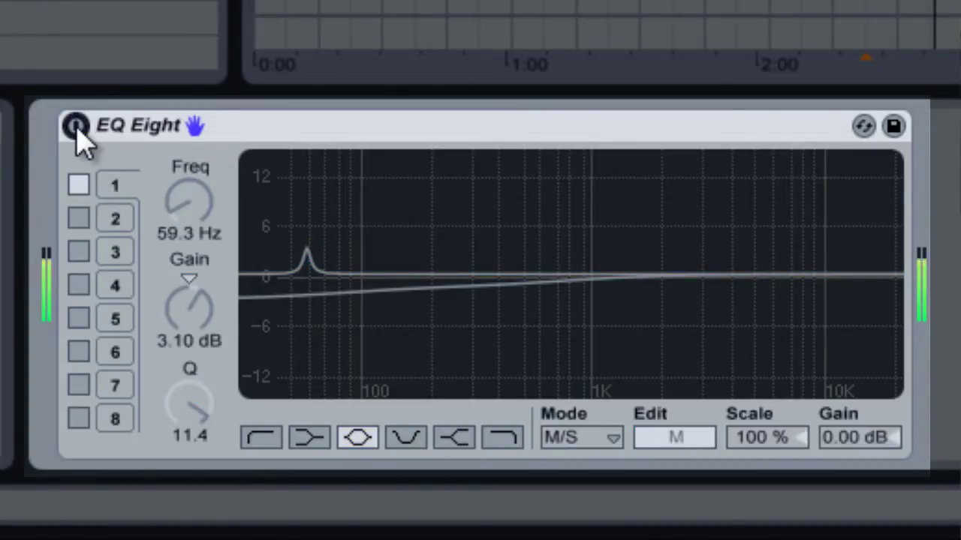
{"action": "left_click", "coordinate": [76, 126]}
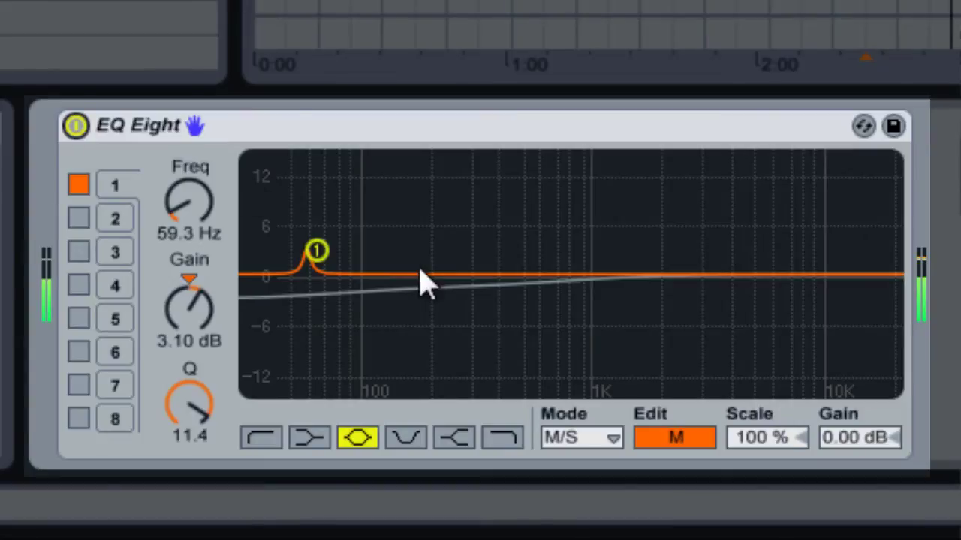
Raise the mid channel's band 1 frequency to 65.8 Hz and play the track from bar 145.
{"action": "left_click_drag", "start_coordinate": [213, 234], "coordinate": [201, 217]}
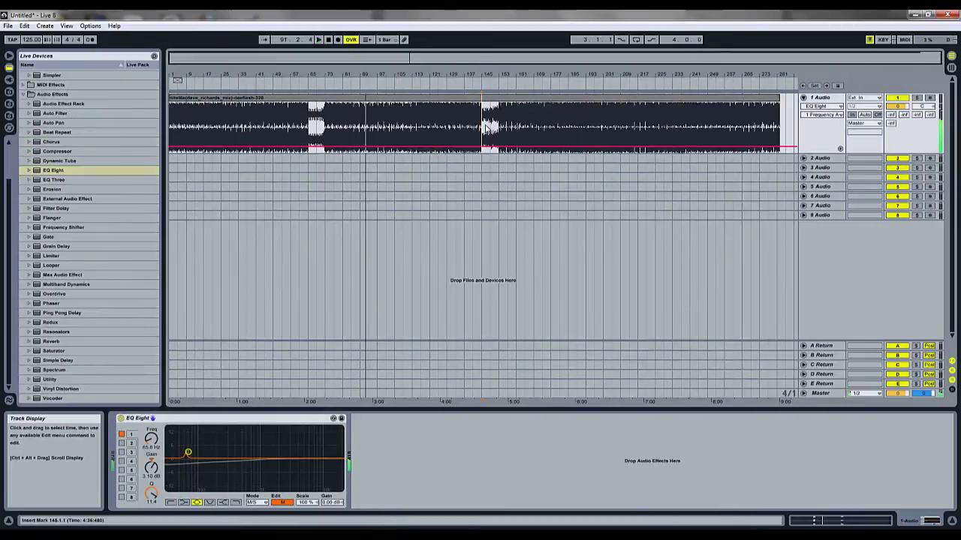
{"action": "left_click", "coordinate": [484, 126]}
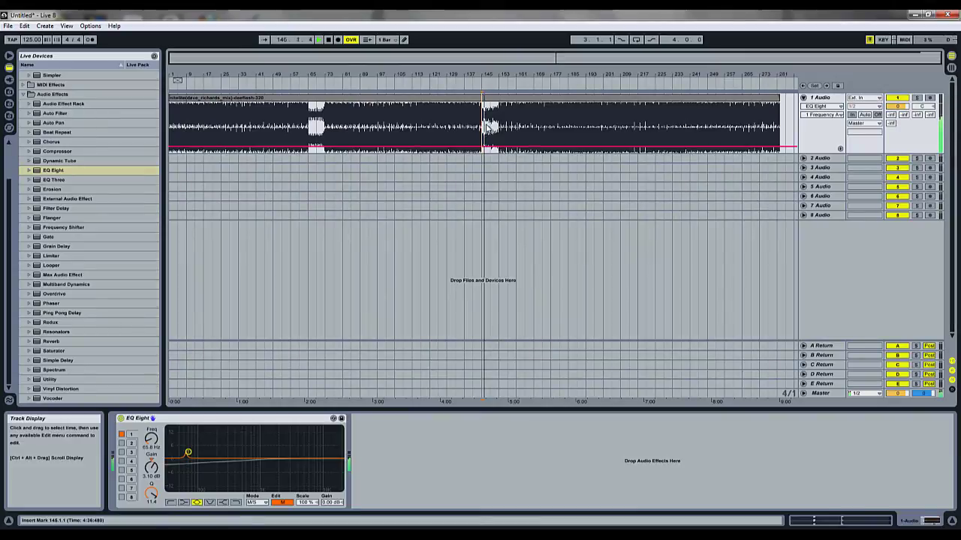
Enable the side channel's band 2 as a high shelf at 3.71 kHz with 3.10 dB gain and a Q of 1.09.
{"action": "left_click", "coordinate": [283, 503]}
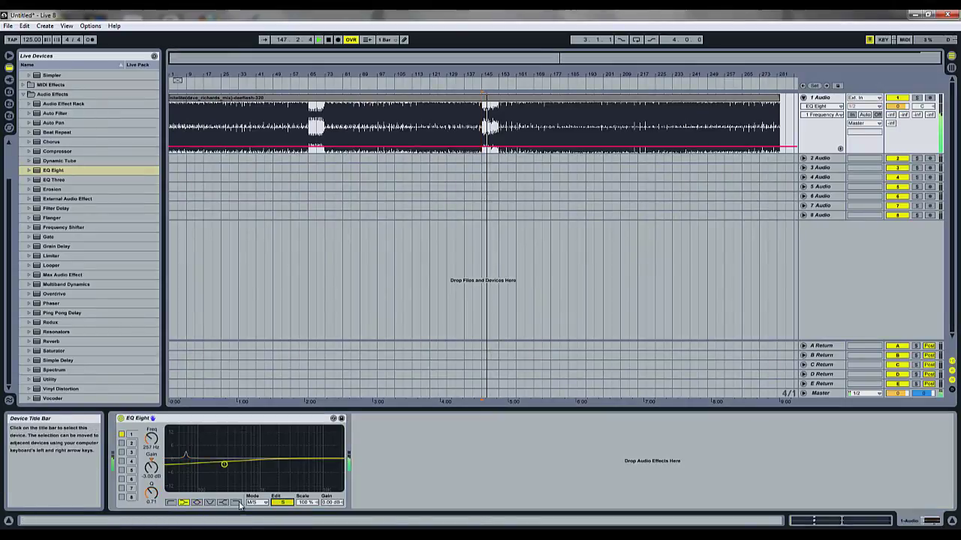
{"action": "left_click", "coordinate": [123, 444]}
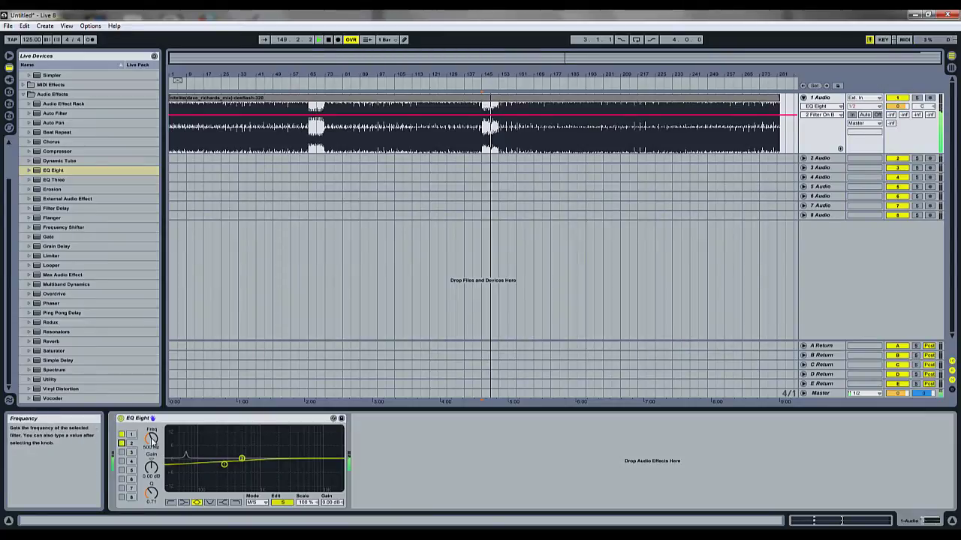
{"action": "left_click_drag", "start_coordinate": [153, 439], "coordinate": [152, 421]}
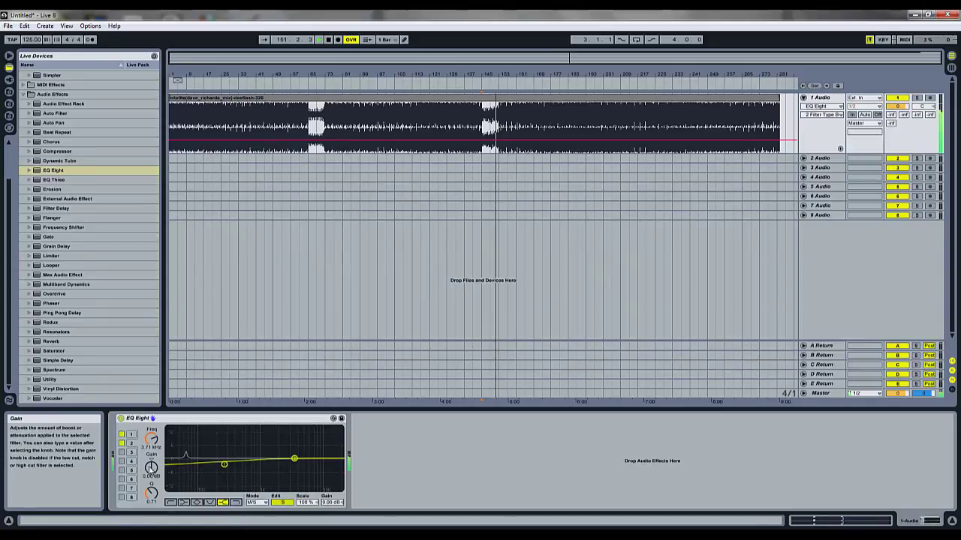
{"action": "left_click_drag", "start_coordinate": [153, 471], "coordinate": [152, 463]}
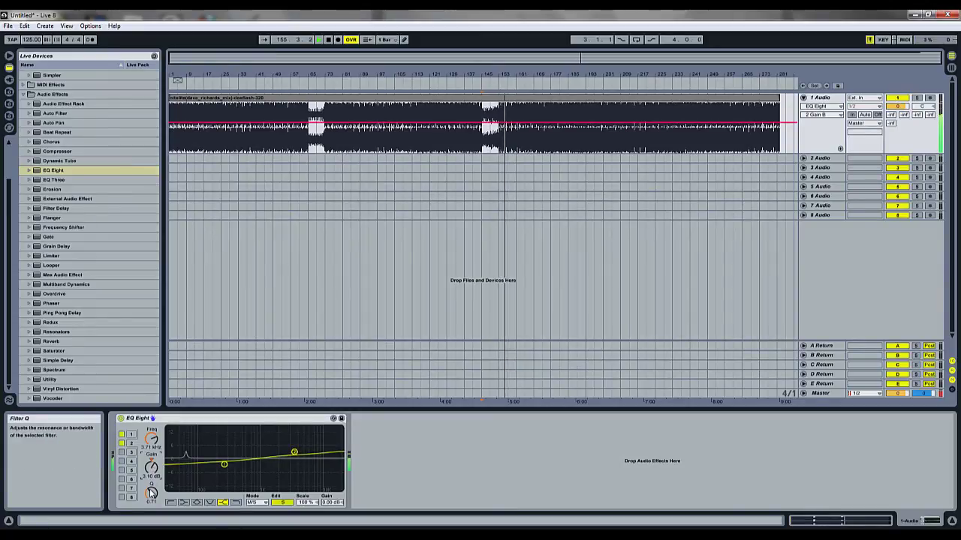
{"action": "left_click_drag", "start_coordinate": [151, 488], "coordinate": [152, 493]}
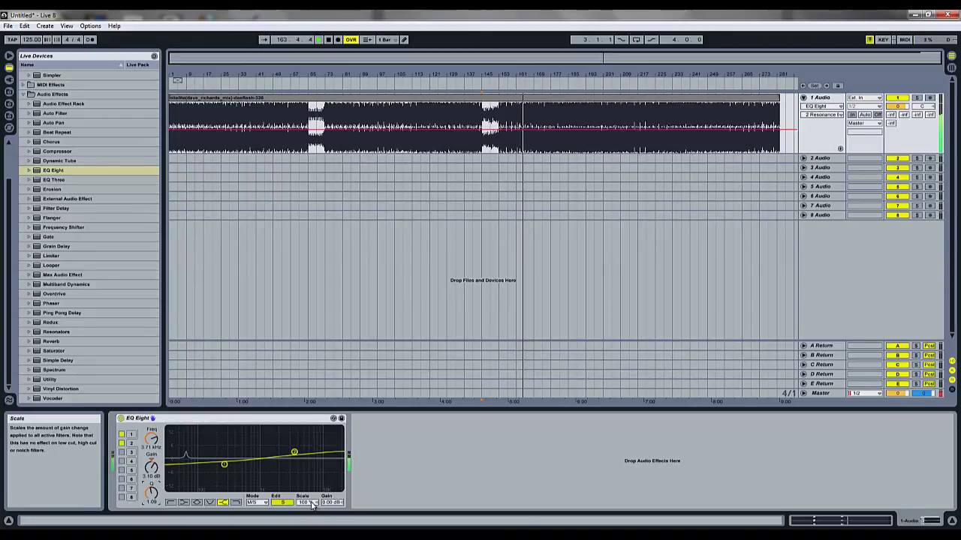
Enlarge the Session View mixer's level meters and set the EQ's output gain to -1.13 dB.
{"action": "key", "text": "Tab"}
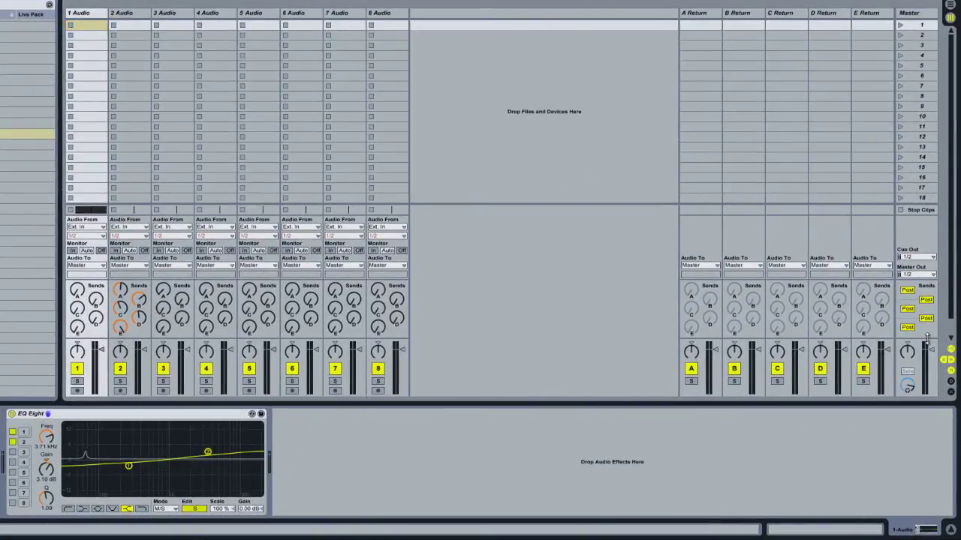
{"action": "left_click_drag", "start_coordinate": [926, 336], "coordinate": [918, 308]}
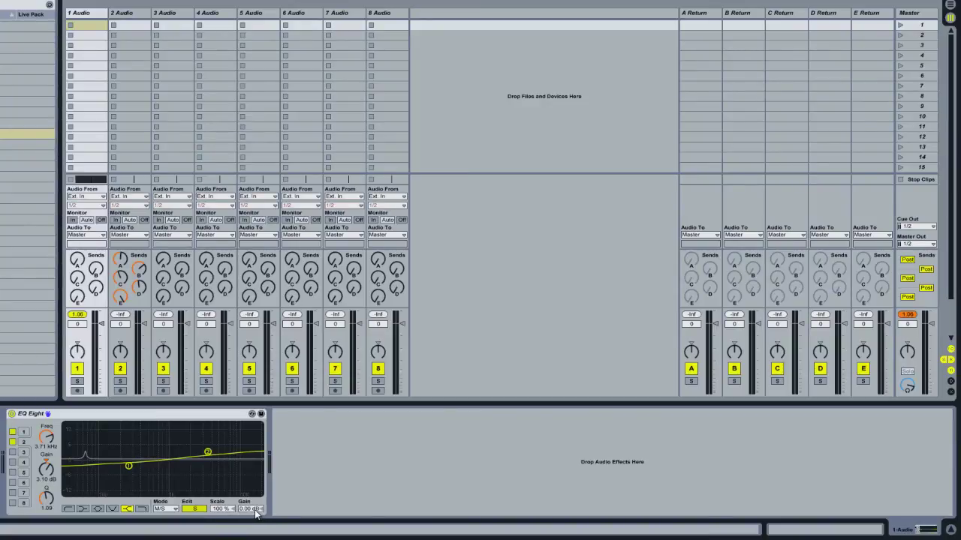
{"action": "left_click_drag", "start_coordinate": [255, 512], "coordinate": [256, 514]}
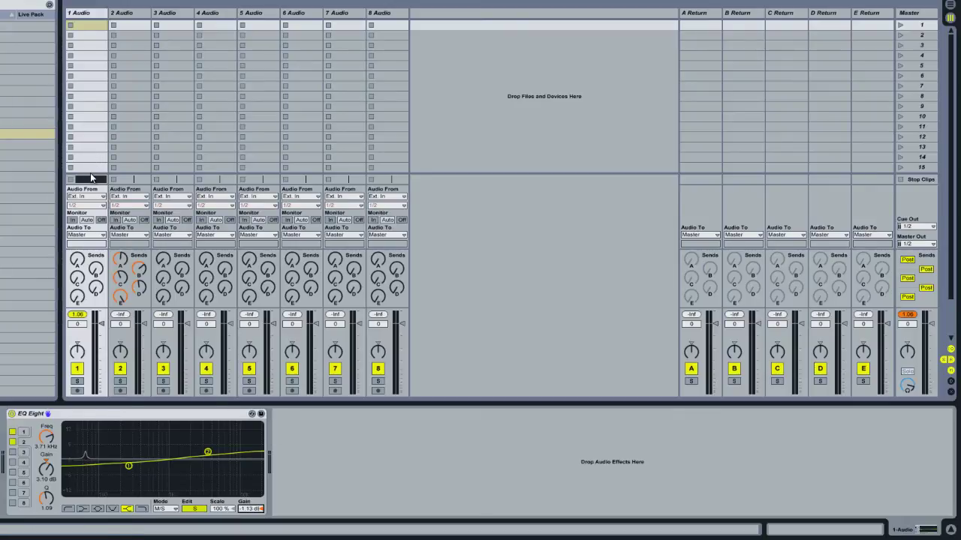
Play the track, including the section just after bar 193, and check its peak levels in the mixer.
{"action": "key", "text": "Tab"}
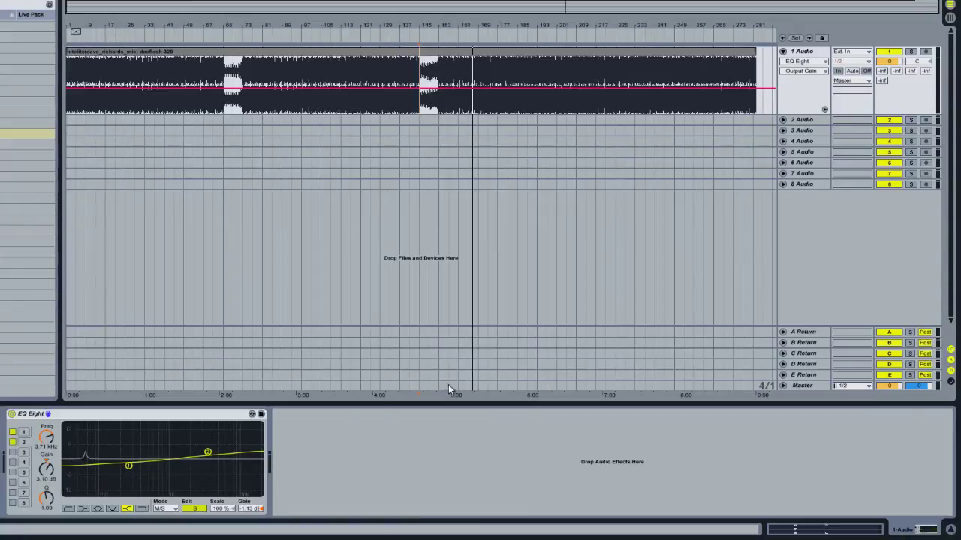
{"action": "key", "text": "Tab"}
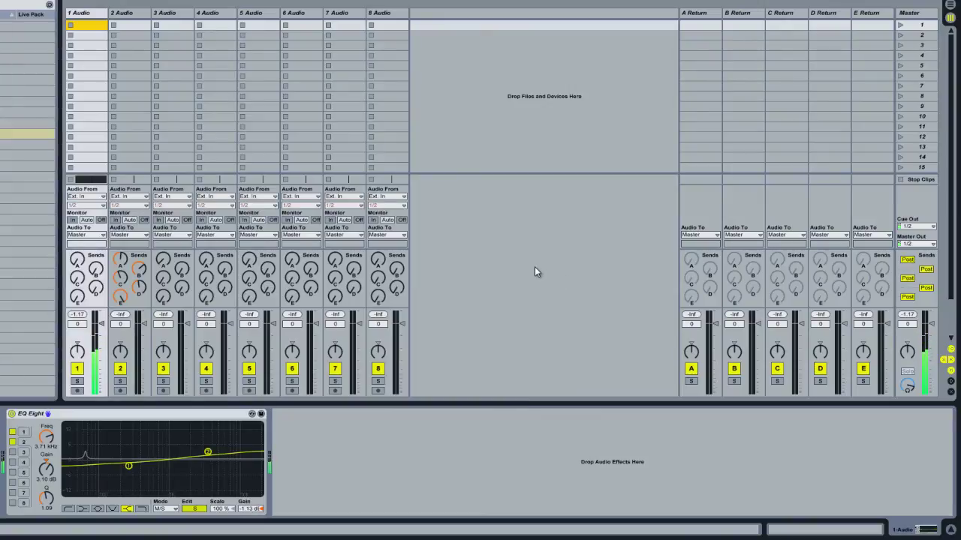
{"action": "key", "text": "Tab"}
{"action": "left_click", "coordinate": [545, 79]}
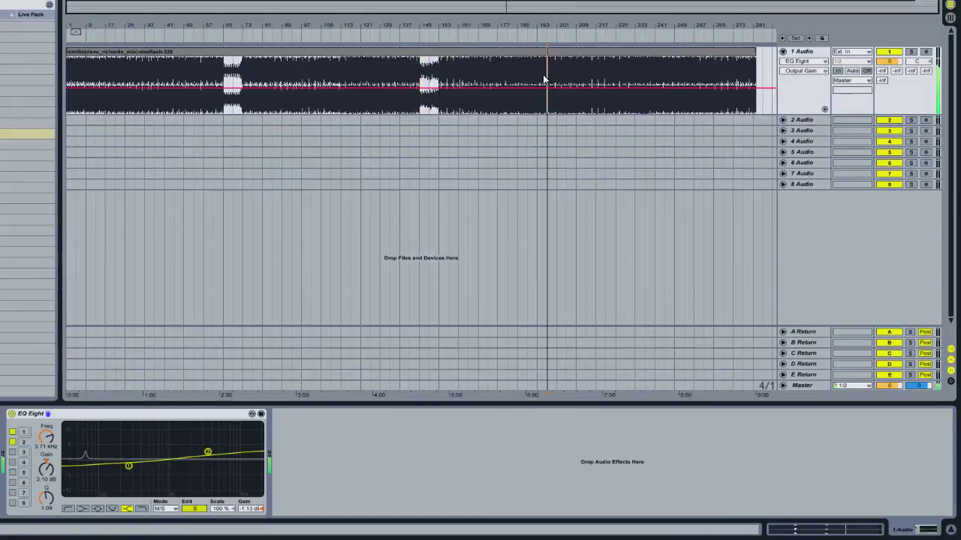
{"action": "key", "text": "Tab"}
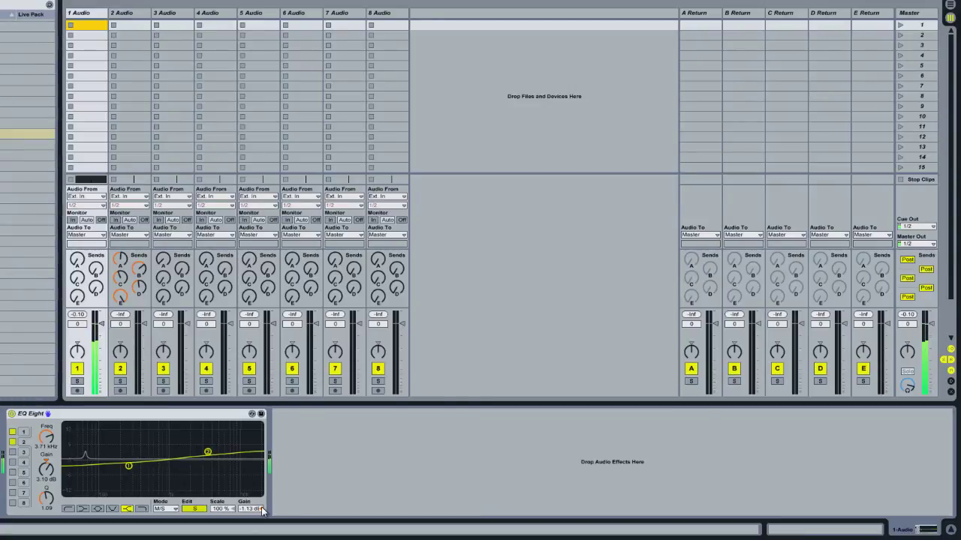
View the mid and side curves during playback and compare the levels with the EQ bypassed and active.
{"action": "left_click", "coordinate": [197, 509]}
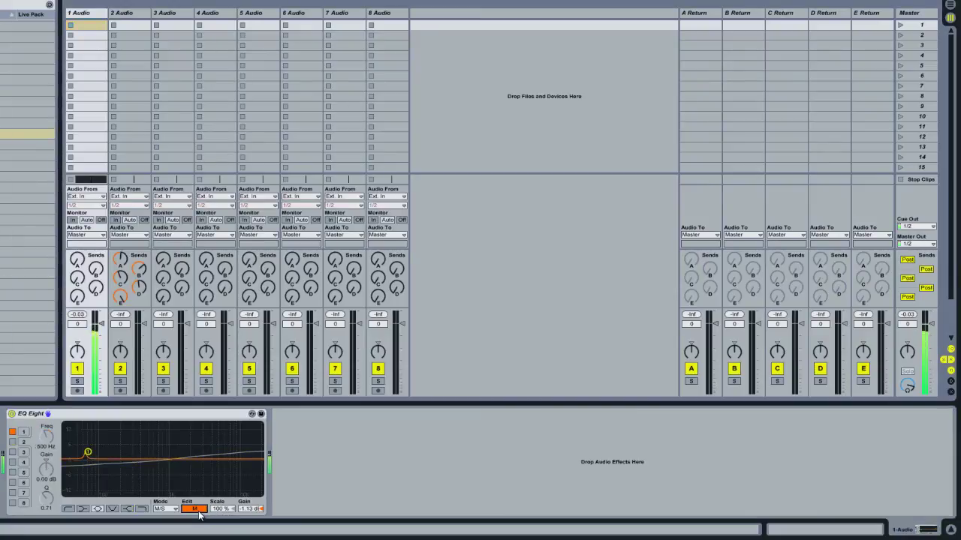
{"action": "left_click", "coordinate": [199, 513]}
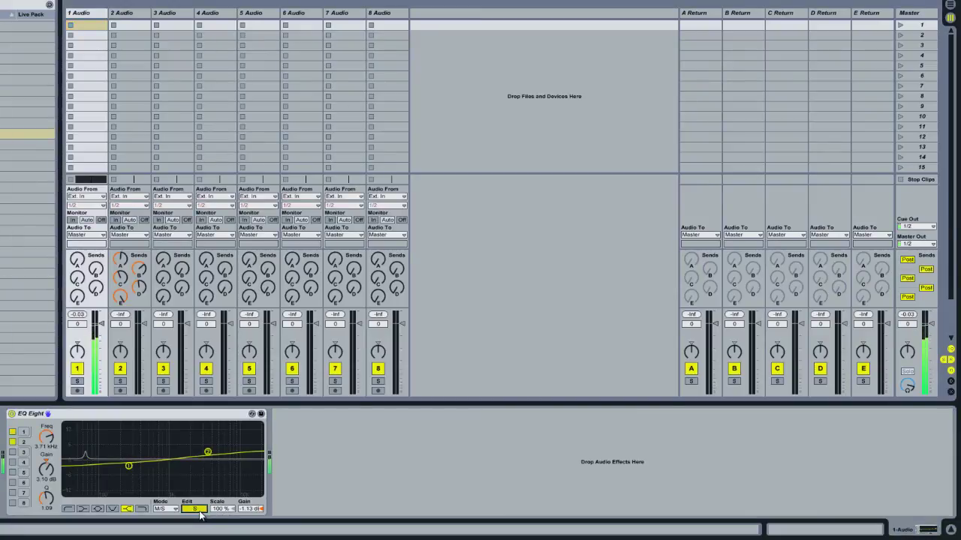
{"action": "left_click", "coordinate": [12, 414]}
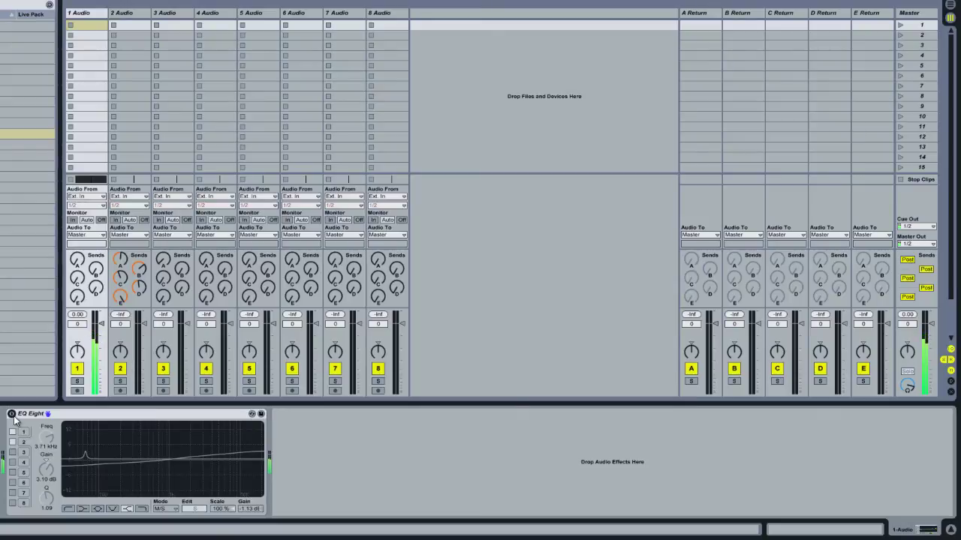
{"action": "left_click", "coordinate": [12, 413]}
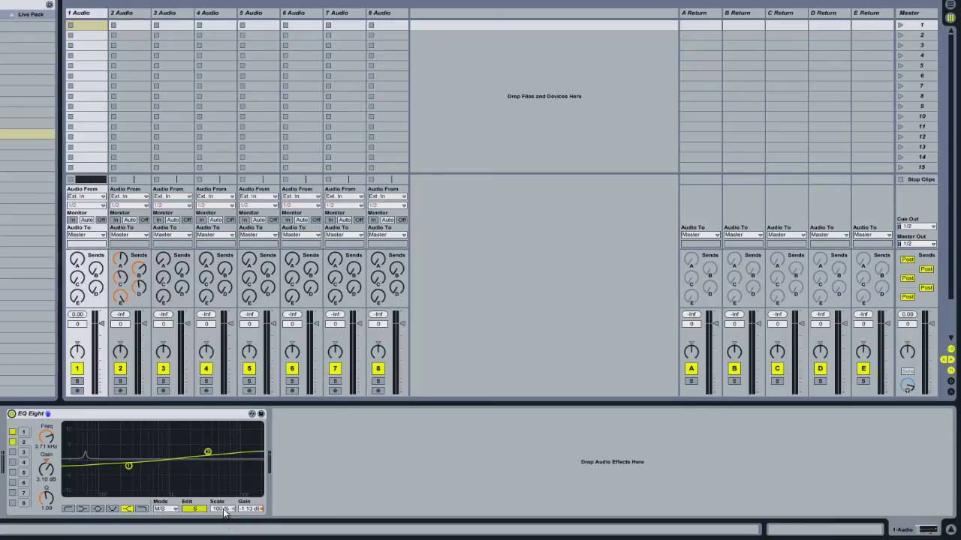
Set the EQ's gain scale to 117 %.
{"action": "left_click_drag", "start_coordinate": [229, 513], "coordinate": [229, 512]}
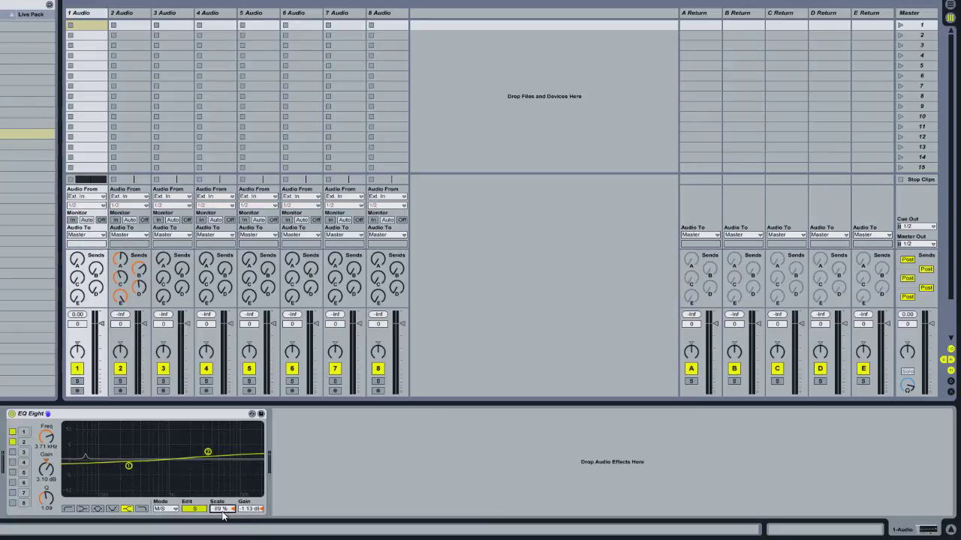
{"action": "left_click_drag", "start_coordinate": [222, 511], "coordinate": [162, 490]}
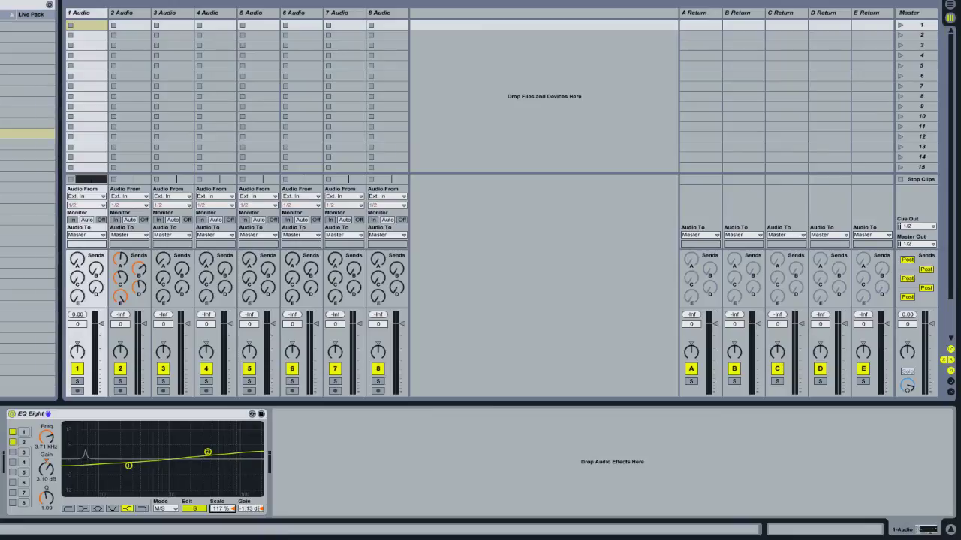
Enable the side channel's bands 3 to 8 and switch all six off again.
{"action": "left_click", "coordinate": [12, 452]}
{"action": "left_click", "coordinate": [12, 462]}
{"action": "left_click", "coordinate": [12, 473]}
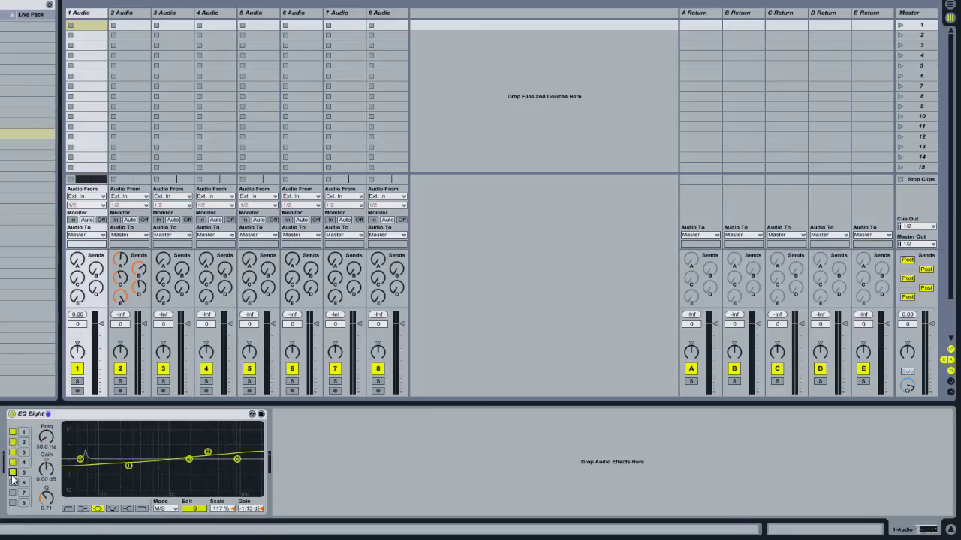
{"action": "left_click", "coordinate": [12, 482]}
{"action": "left_click", "coordinate": [12, 493]}
{"action": "left_click", "coordinate": [12, 502]}
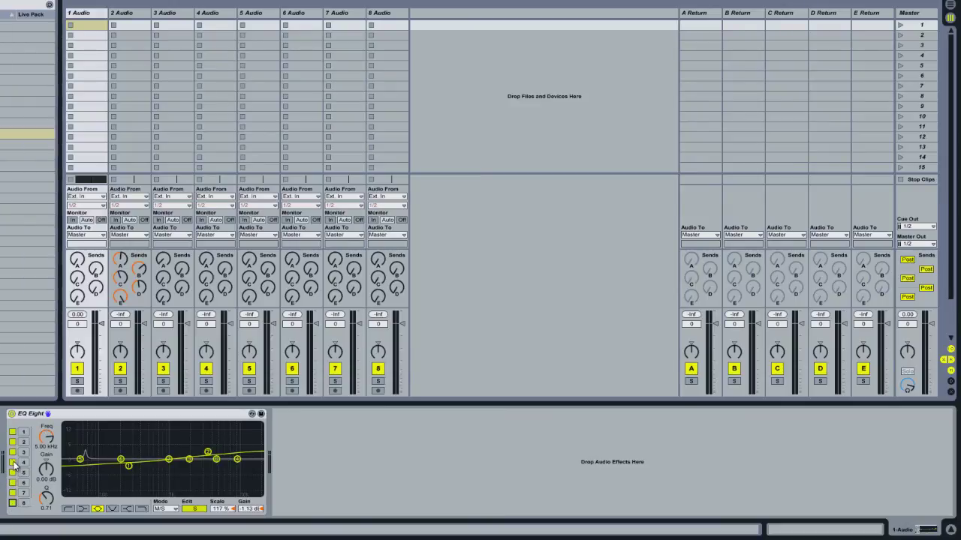
{"action": "left_click", "coordinate": [12, 503]}
{"action": "left_click", "coordinate": [12, 493]}
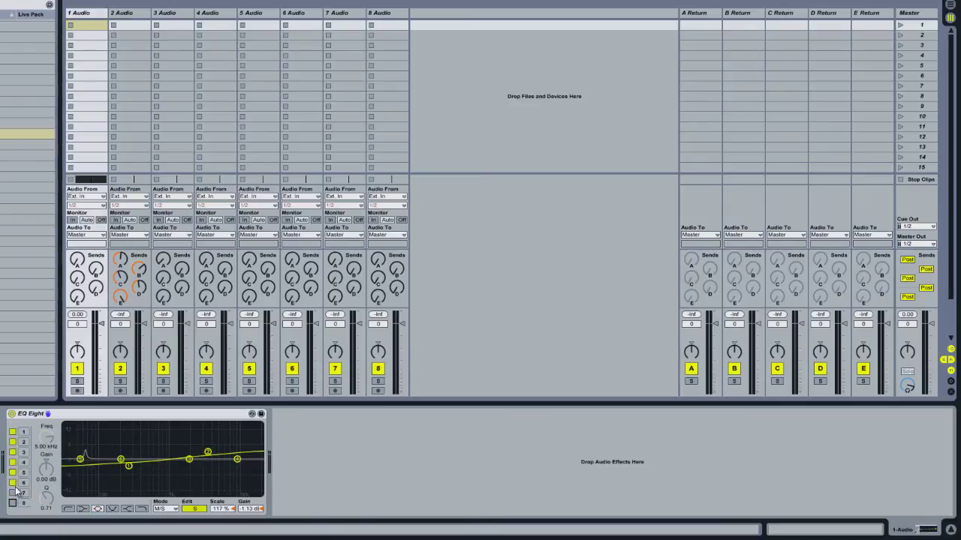
{"action": "left_click", "coordinate": [12, 483]}
{"action": "left_click", "coordinate": [12, 472]}
{"action": "left_click", "coordinate": [12, 462]}
{"action": "left_click", "coordinate": [12, 453]}
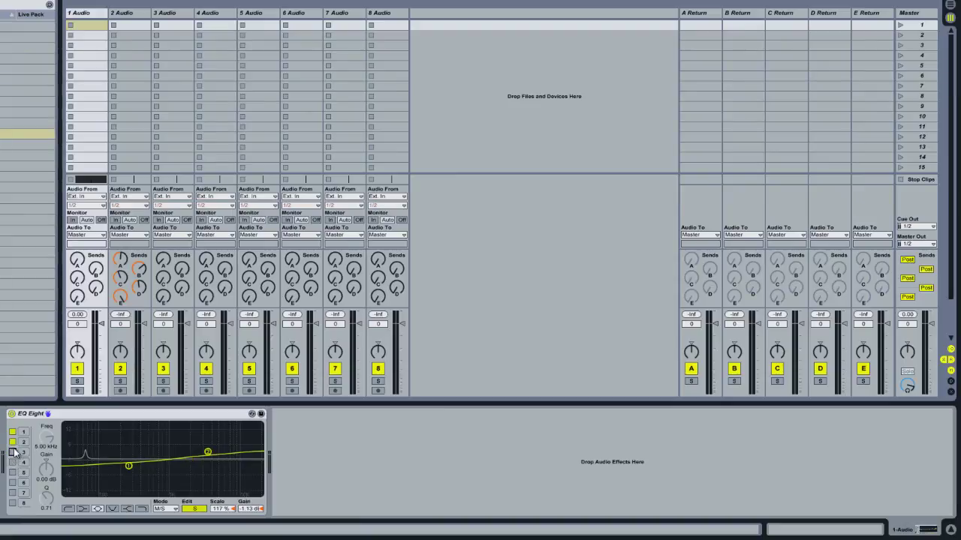
Disable the side channel's band 2 and change the EQ mode to Stereo.
{"action": "left_click", "coordinate": [12, 442]}
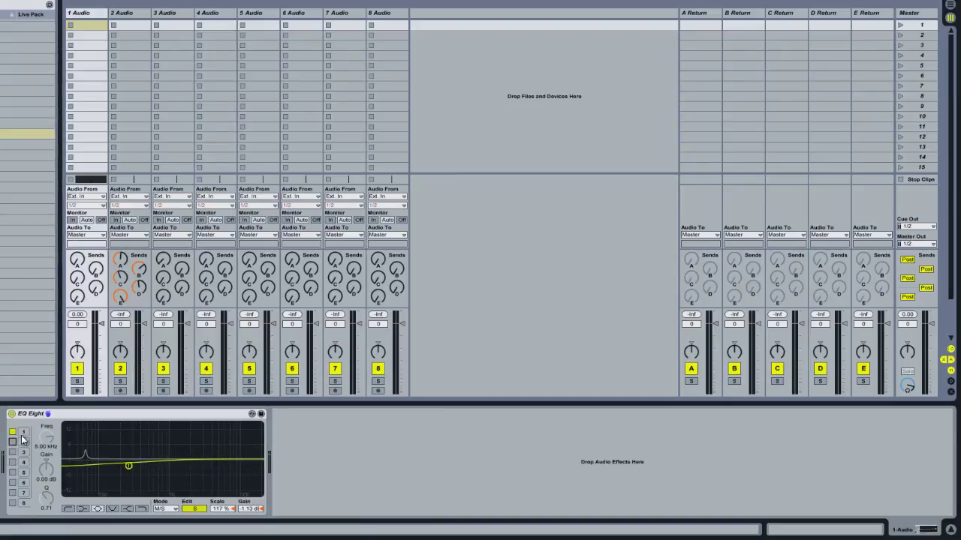
{"action": "left_click", "coordinate": [22, 432]}
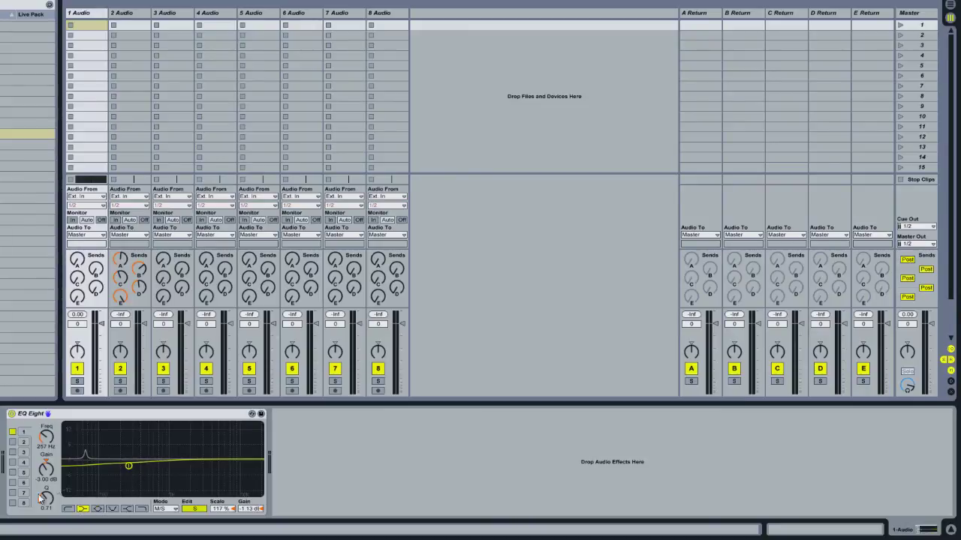
{"action": "left_click", "coordinate": [168, 510]}
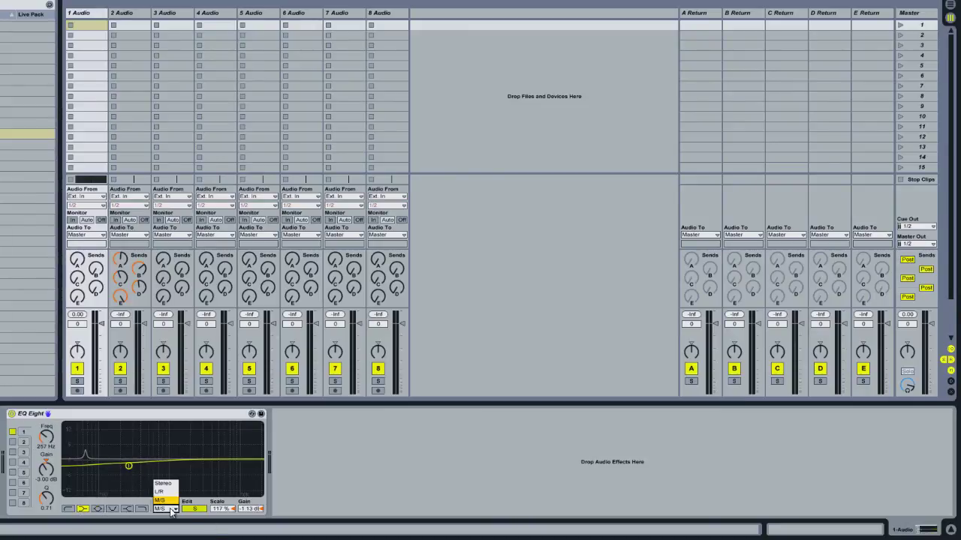
{"action": "left_click", "coordinate": [170, 485]}
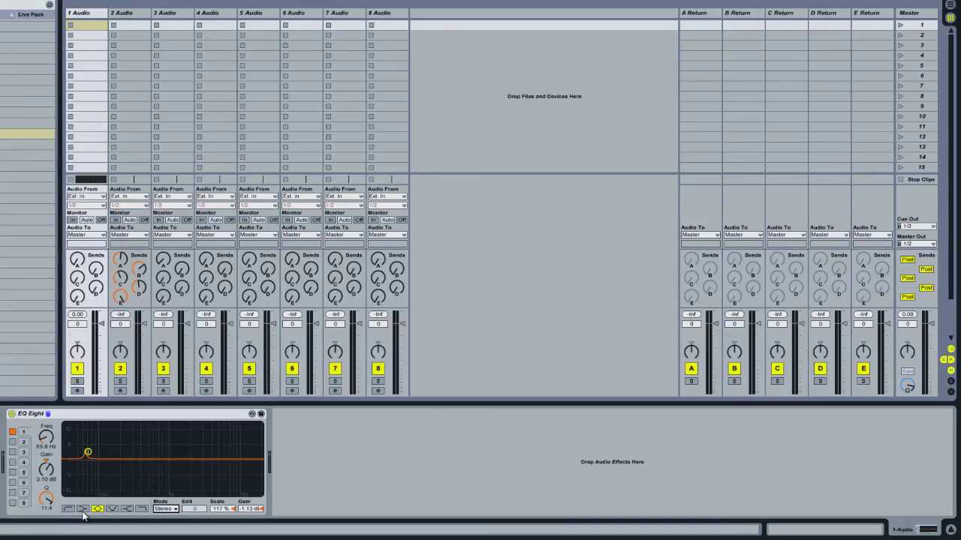
Make band 1 a high cut at 22.0 kHz with a Q of 0.30 and return to the Arrangement View.
{"action": "left_click", "coordinate": [140, 510]}
{"action": "left_click_drag", "start_coordinate": [90, 431], "coordinate": [260, 466]}
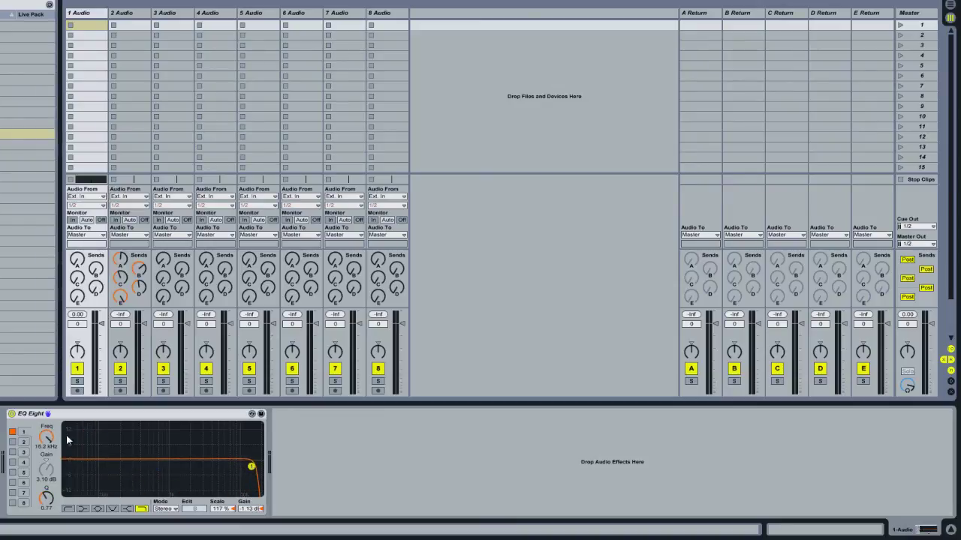
{"action": "left_click_drag", "start_coordinate": [50, 440], "coordinate": [54, 444]}
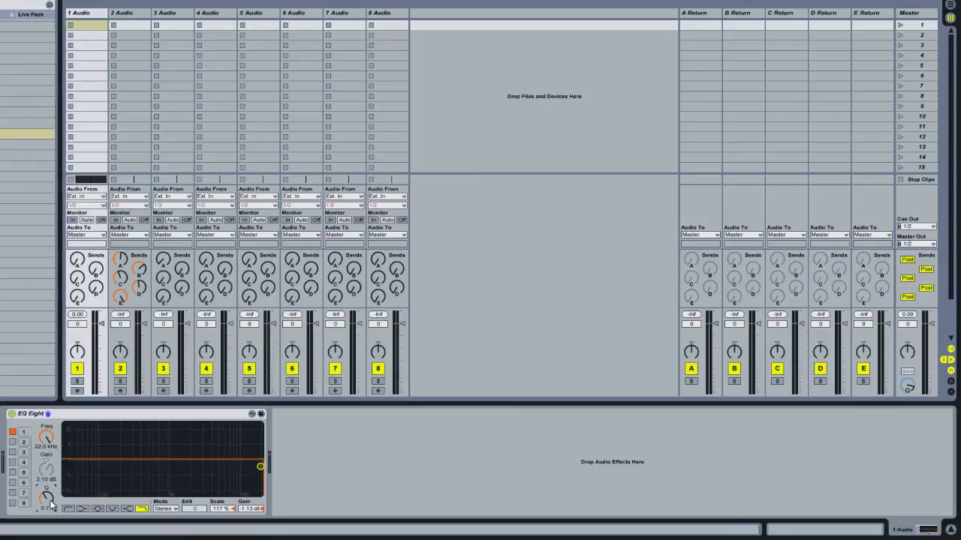
{"action": "left_click_drag", "start_coordinate": [50, 507], "coordinate": [50, 510]}
{"action": "key", "text": "Tab"}
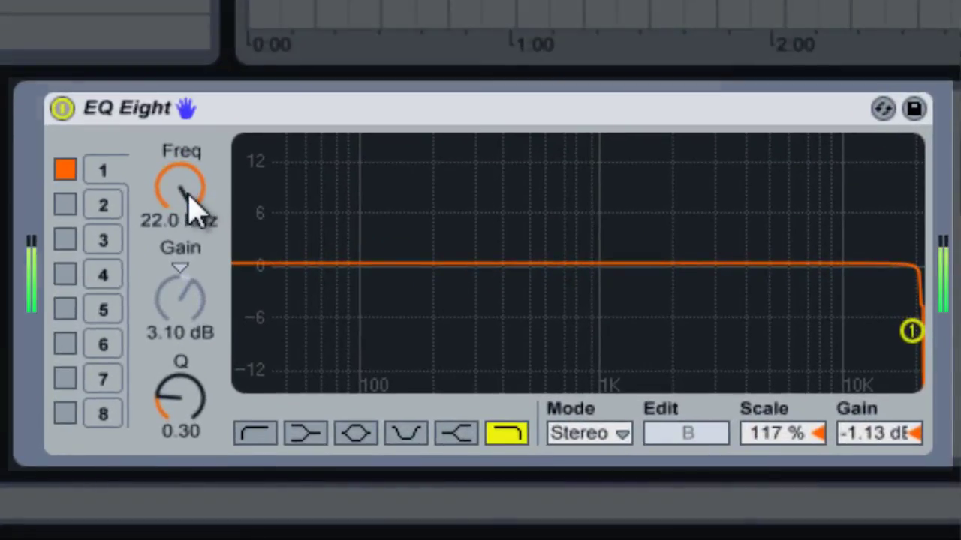
Sweep band 1's high cut down to 1.24 kHz and back to 22.0 kHz, raising its Q to 0.93.
{"action": "left_click_drag", "start_coordinate": [193, 208], "coordinate": [189, 232]}
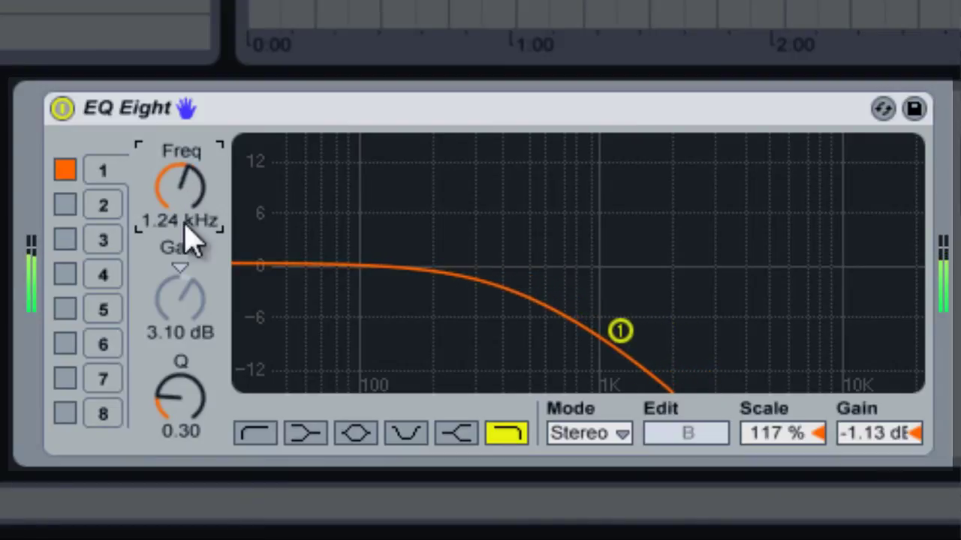
{"action": "left_click_drag", "start_coordinate": [203, 440], "coordinate": [201, 439]}
{"action": "left_click_drag", "start_coordinate": [181, 199], "coordinate": [217, 8]}
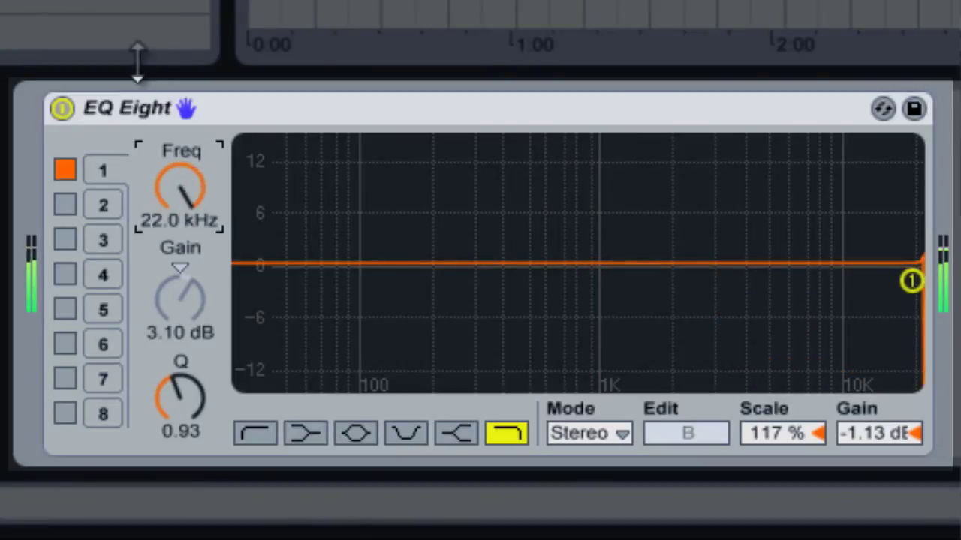
Bypass and re-enable the EQ to compare the high cut's effect during playback.
{"action": "left_click", "coordinate": [62, 108]}
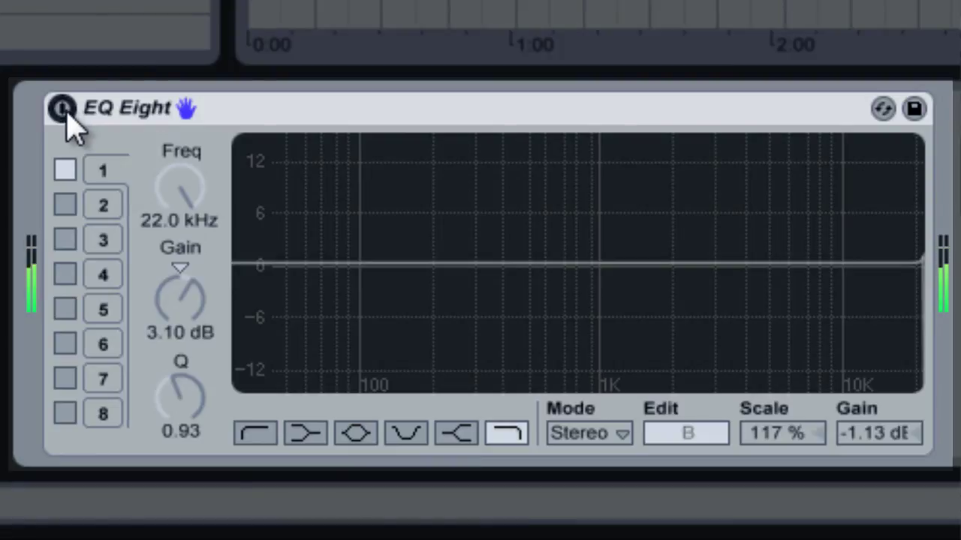
{"action": "left_click", "coordinate": [63, 109]}
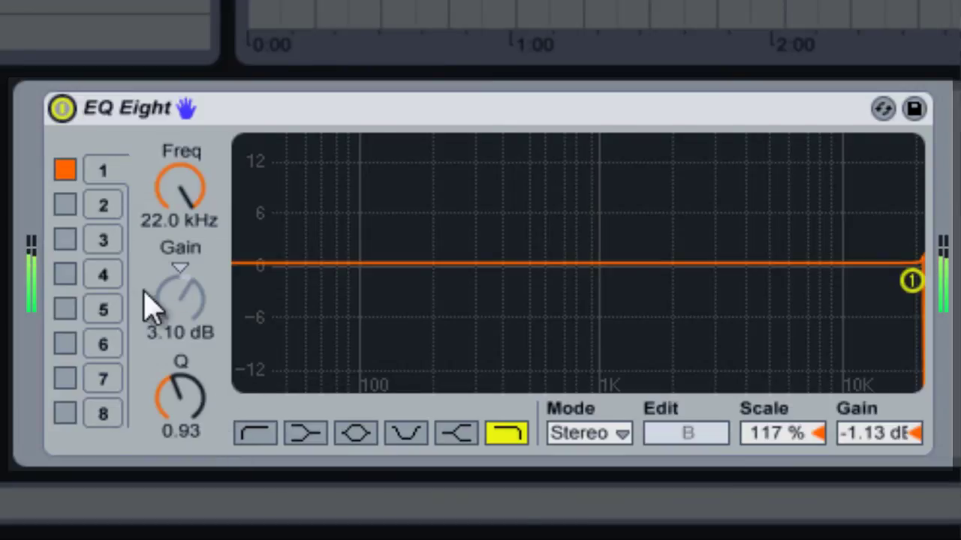
Enable band 2 as a low cut, raise its frequency to 563 Hz during playback and bypass the EQ.
{"action": "left_click", "coordinate": [100, 210]}
{"action": "left_click_drag", "start_coordinate": [182, 193], "coordinate": [127, 188]}
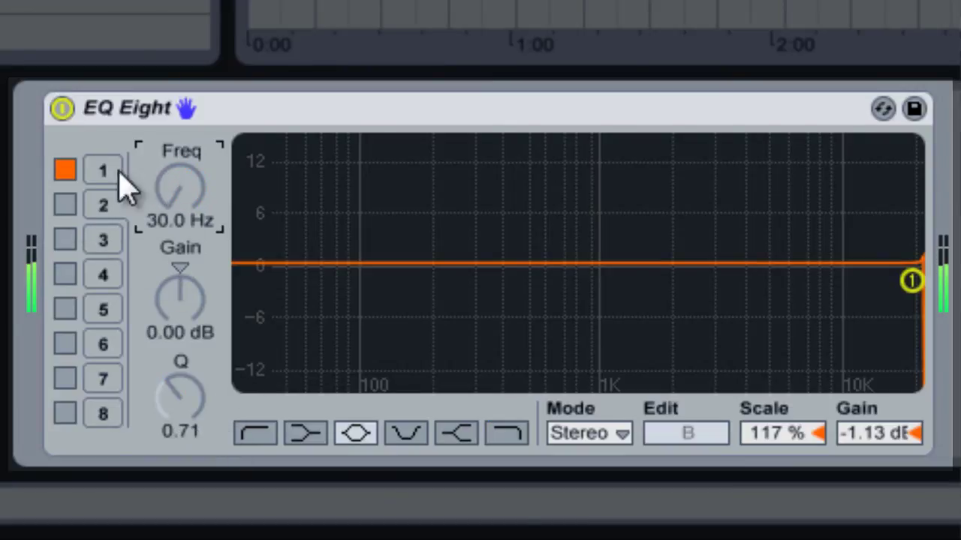
{"action": "left_click", "coordinate": [66, 204]}
{"action": "left_click", "coordinate": [262, 437]}
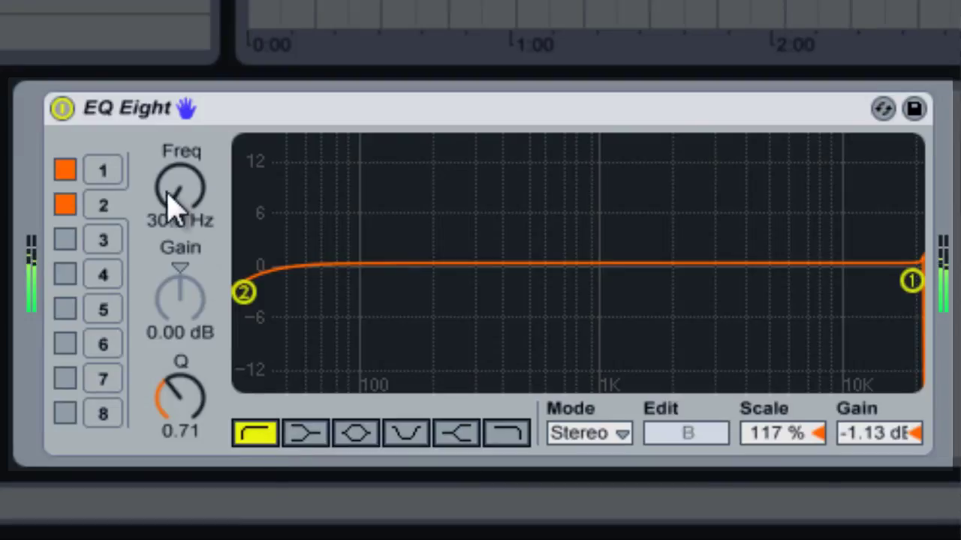
{"action": "scroll", "coordinate": [171, 201], "scroll_direction": "up", "scroll_amount": 10}
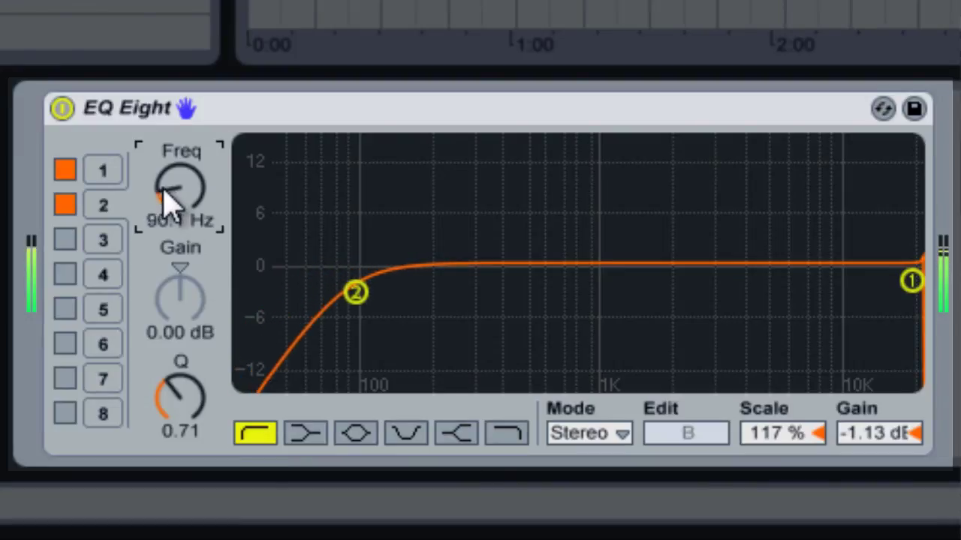
{"action": "scroll", "coordinate": [169, 201], "scroll_direction": "up", "scroll_amount": 12}
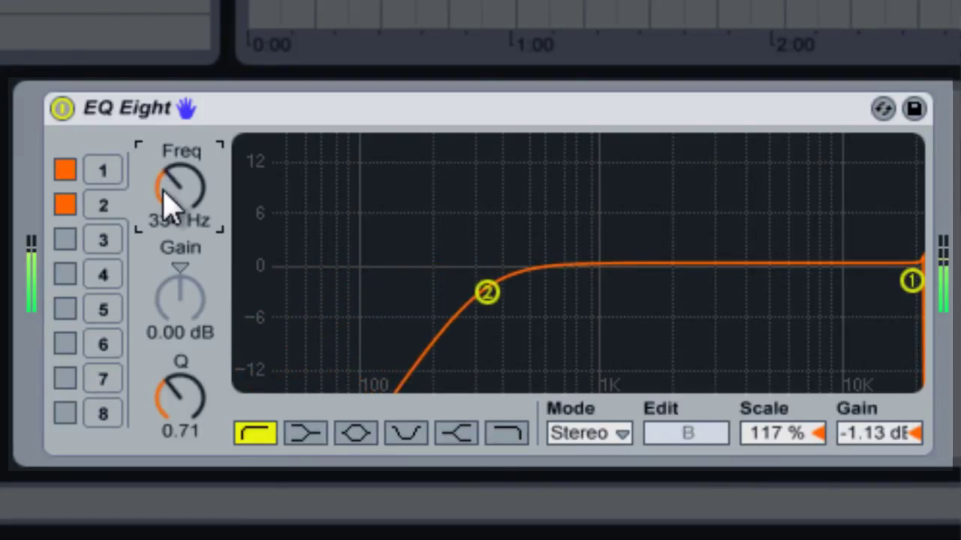
{"action": "scroll", "coordinate": [167, 197], "scroll_direction": "up", "scroll_amount": 6}
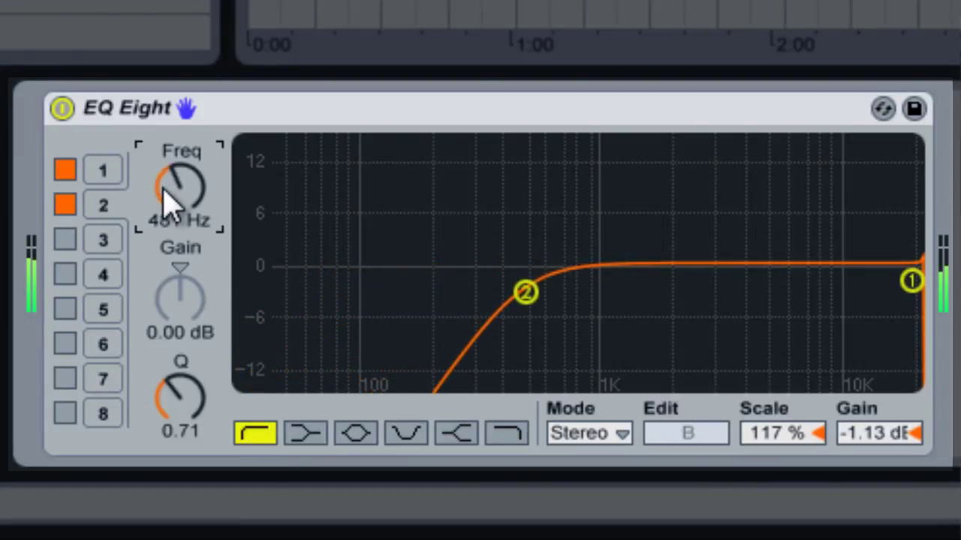
{"action": "left_click", "coordinate": [63, 110]}
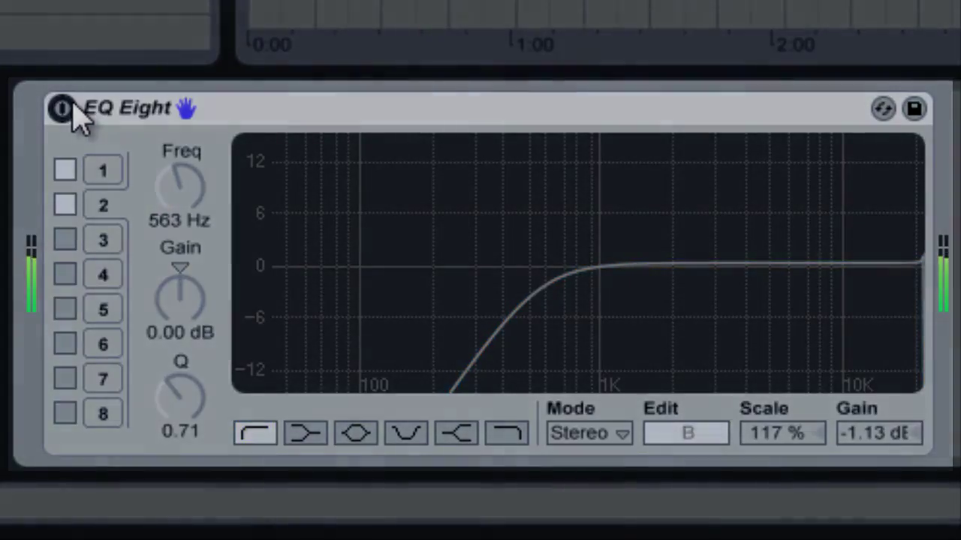